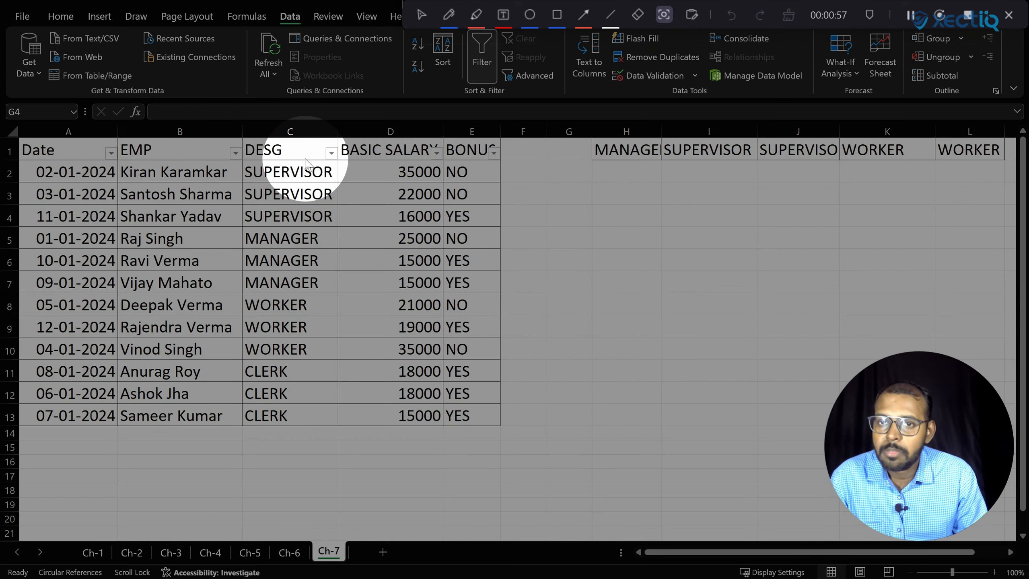
{"action": "key", "text": "Escape"}
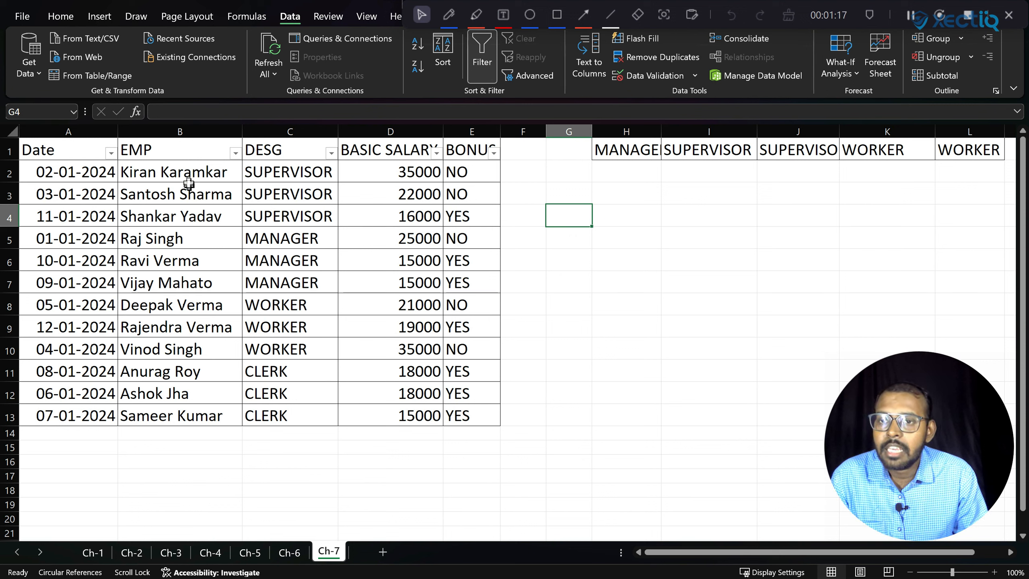
{"action": "left_click_drag", "start_coordinate": [76, 170], "coordinate": [468, 222]}
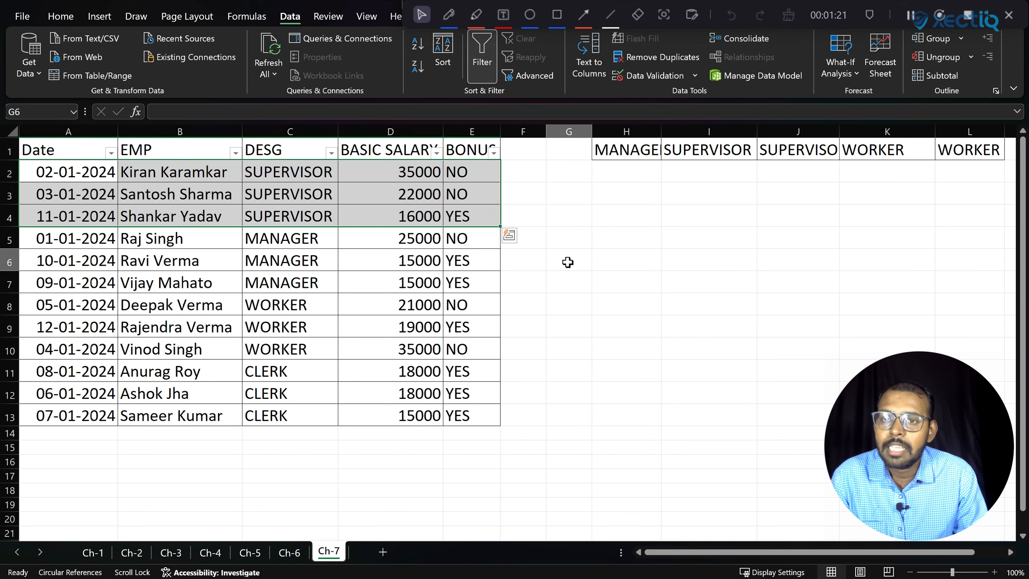
{"action": "left_click", "coordinate": [567, 261]}
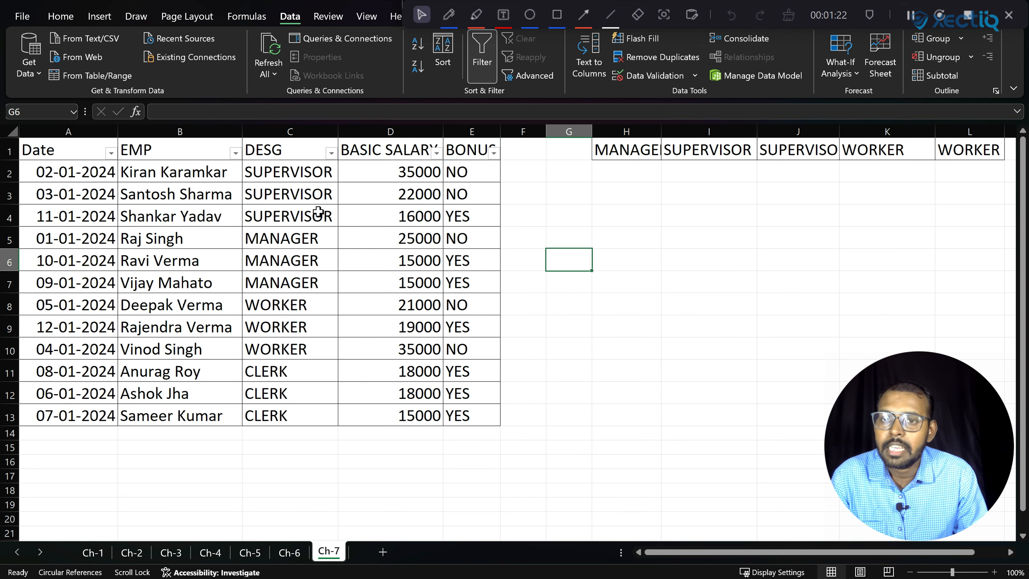
Filter the DESG column to show only MANAGER rows, and clear the filter again.
{"action": "left_click", "coordinate": [329, 153]}
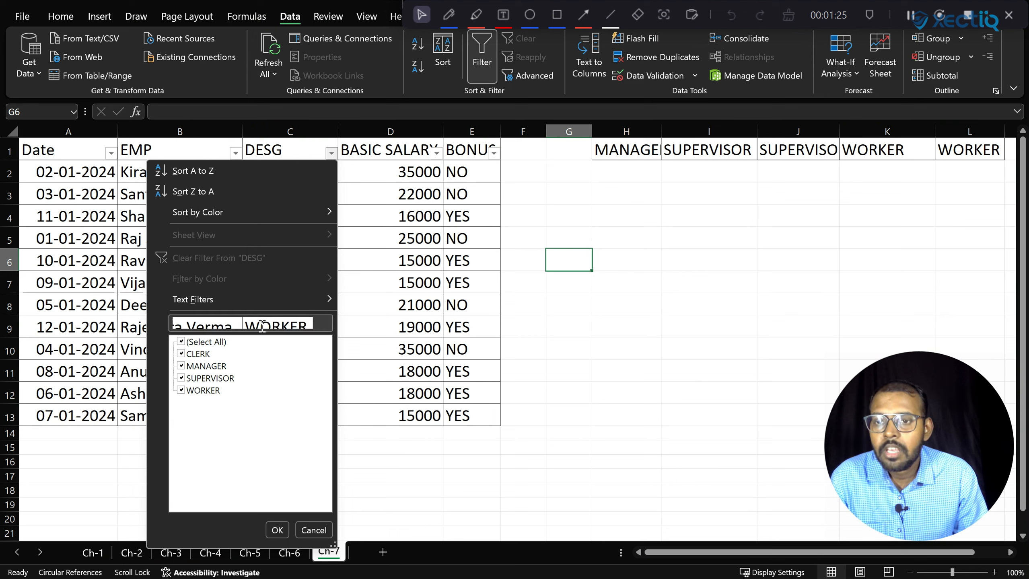
{"action": "left_click", "coordinate": [181, 343]}
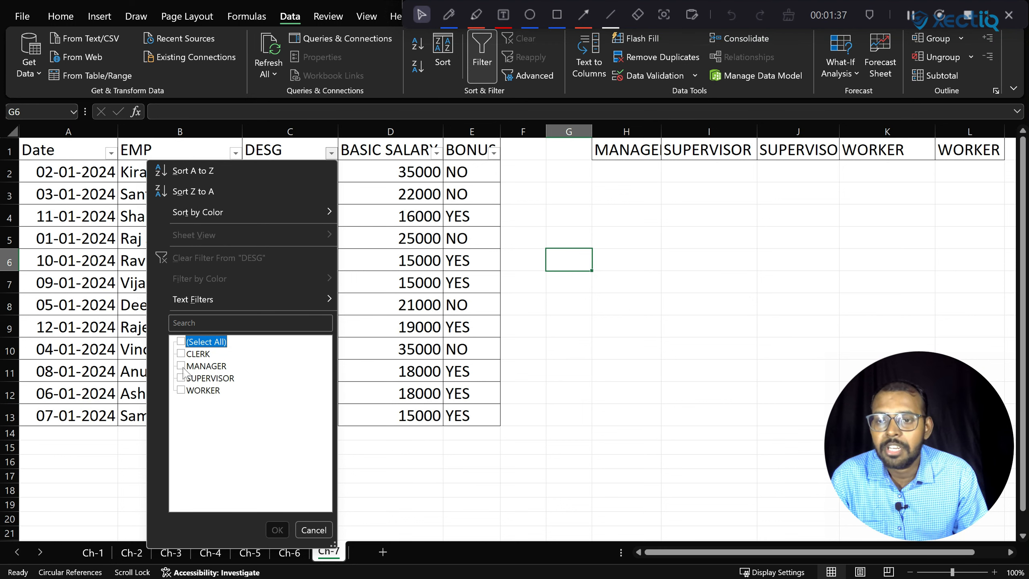
{"action": "left_click", "coordinate": [181, 367]}
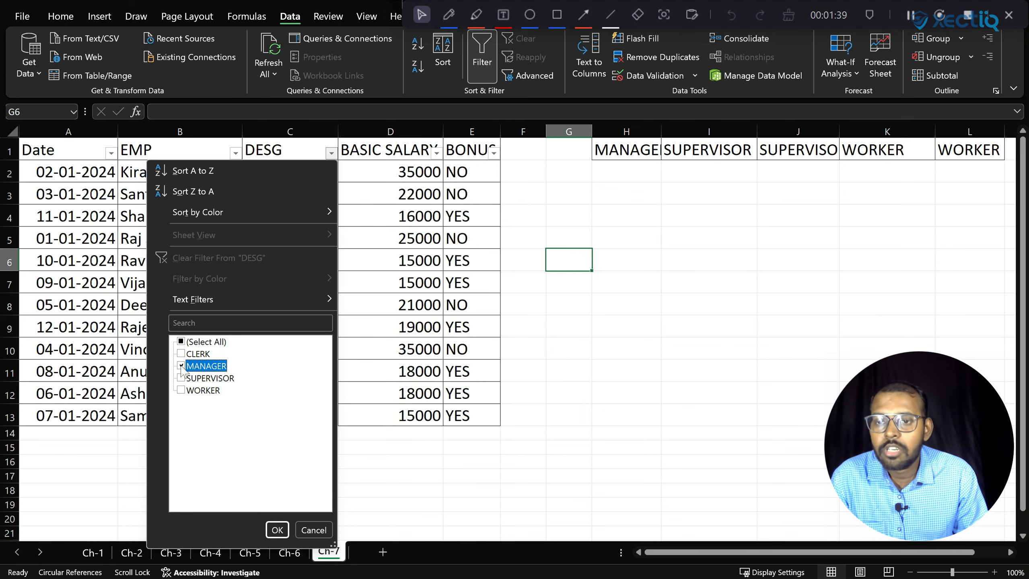
{"action": "left_click", "coordinate": [278, 526]}
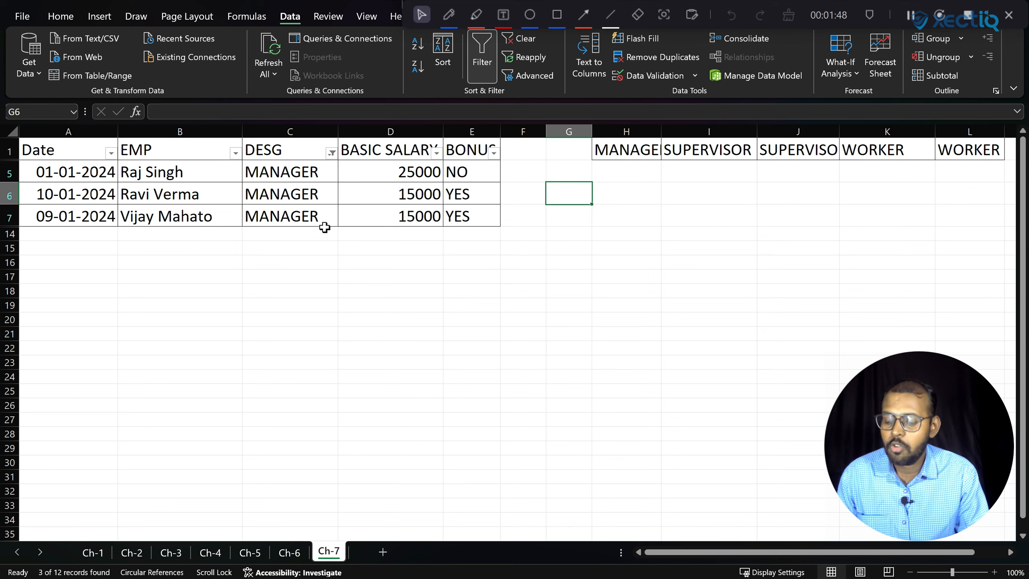
{"action": "key", "text": "alt+a"}
{"action": "key", "text": "c"}
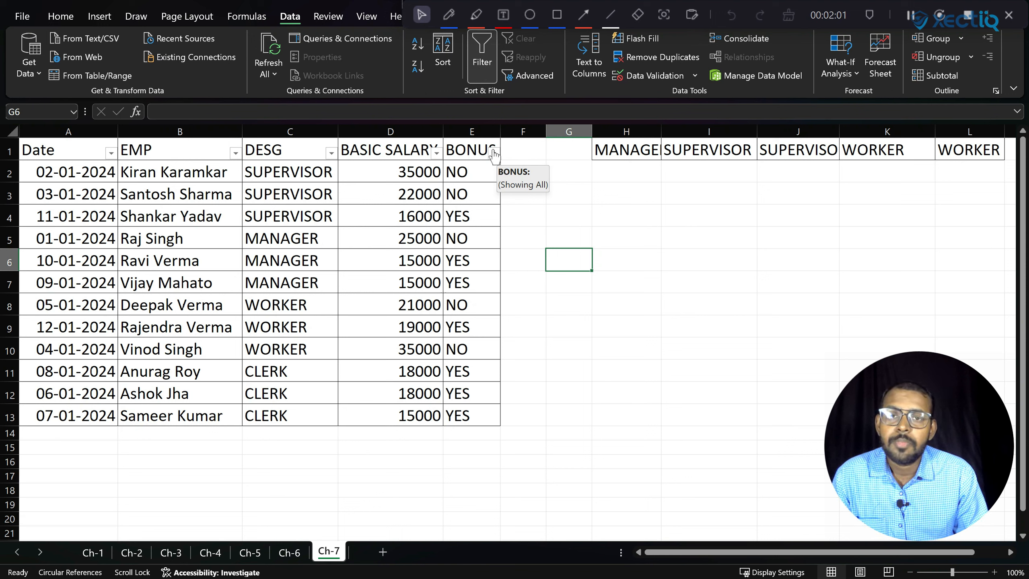
Filter the BONUS column to show only YES rows, and remove that filter again.
{"action": "left_click", "coordinate": [494, 154]}
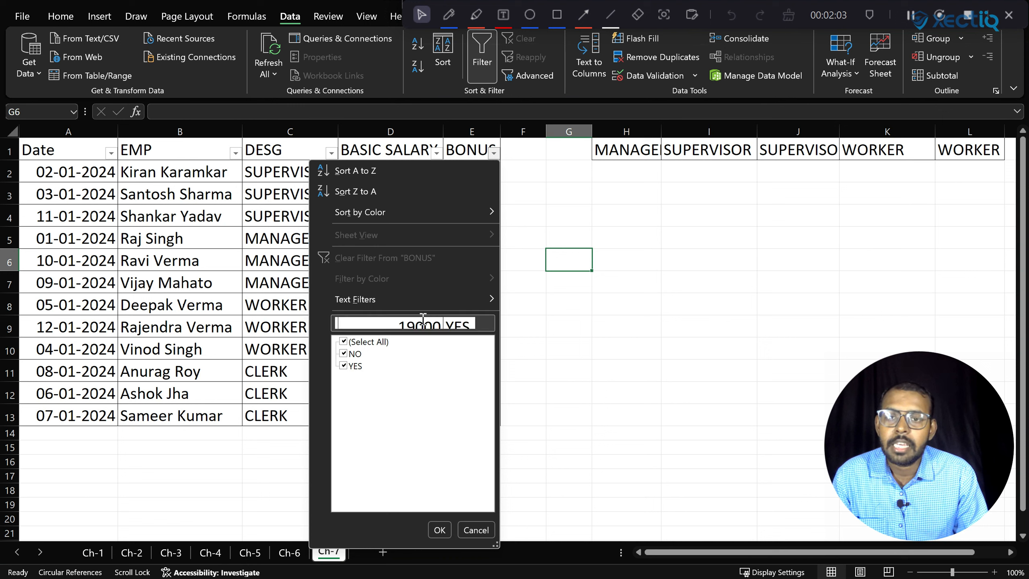
{"action": "left_click", "coordinate": [344, 341]}
{"action": "left_click", "coordinate": [344, 342]}
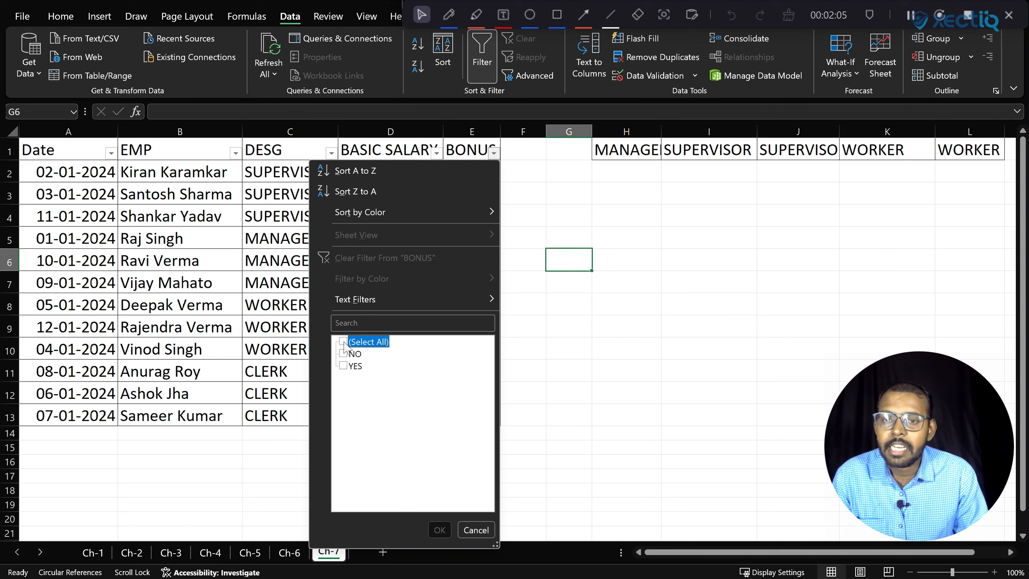
{"action": "left_click", "coordinate": [343, 366]}
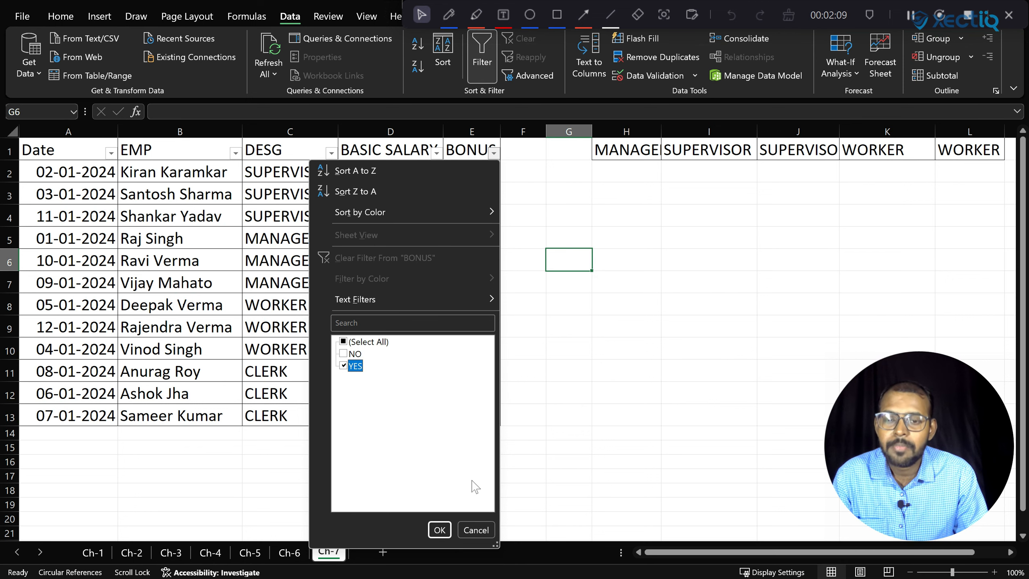
{"action": "left_click", "coordinate": [441, 530]}
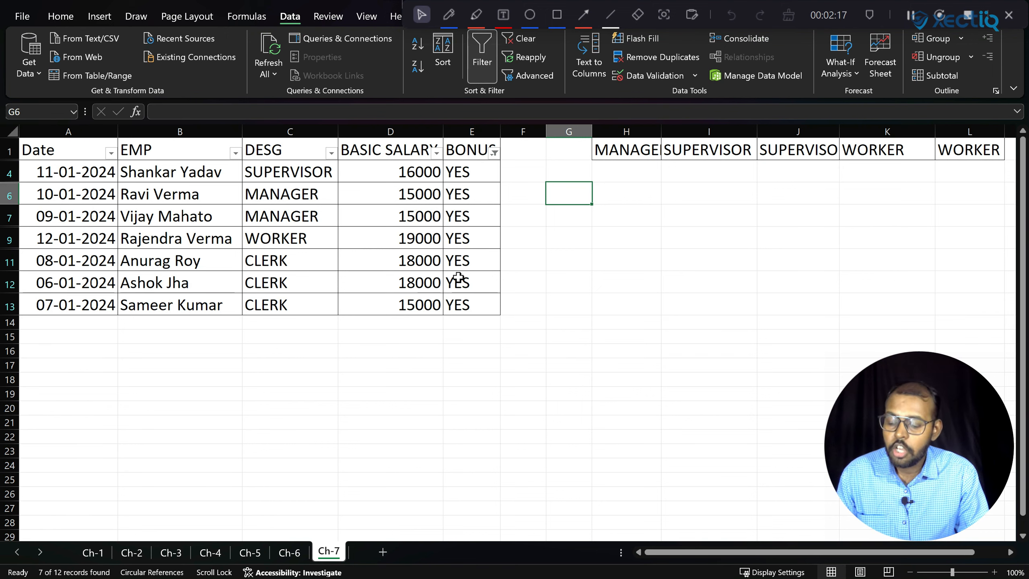
{"action": "key", "text": "ctrl+z"}
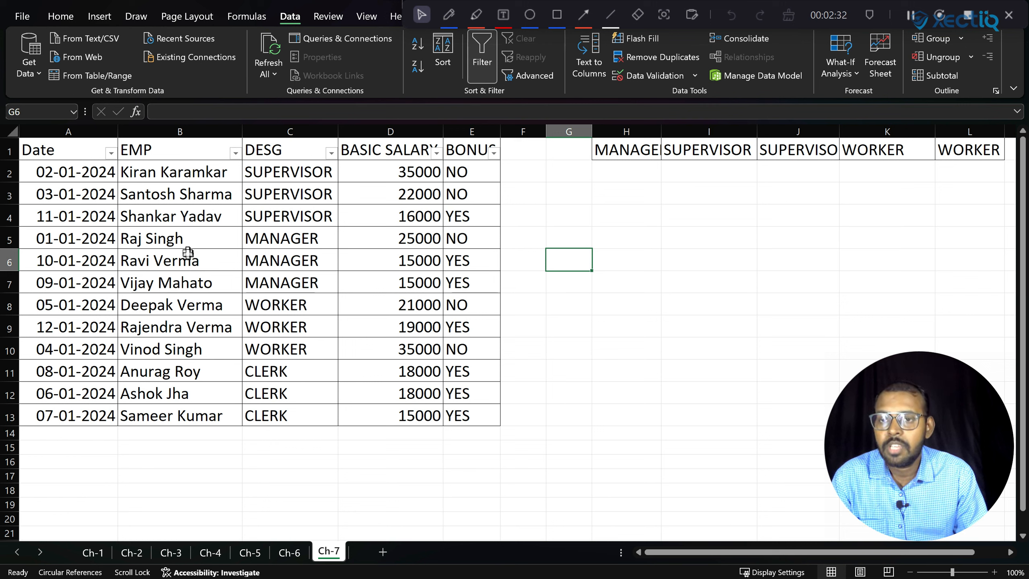
Apply a Contains text filter with an employee surname to the EMP column, and remove that filter again.
{"action": "left_click", "coordinate": [234, 152]}
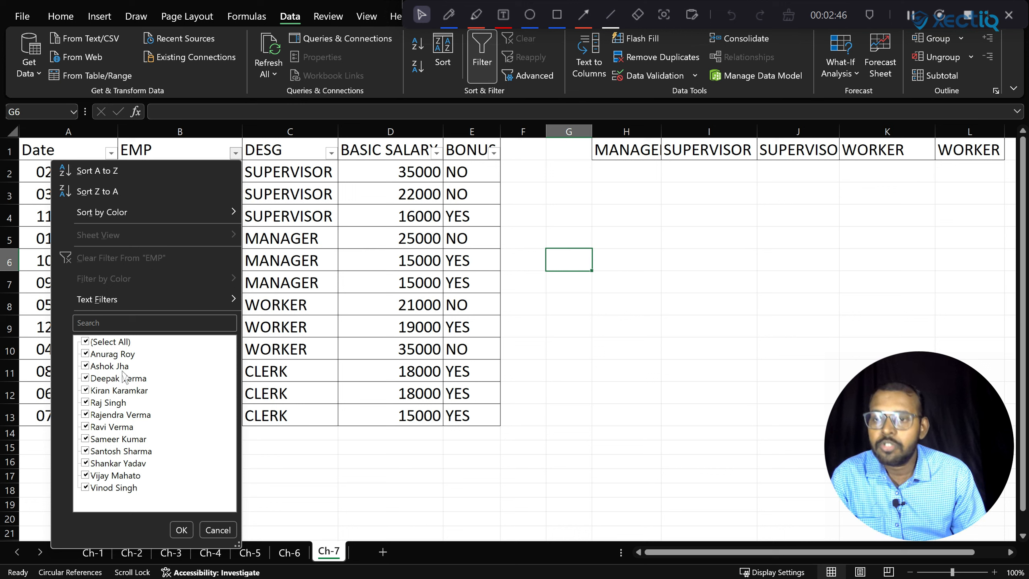
{"action": "left_click", "coordinate": [86, 342]}
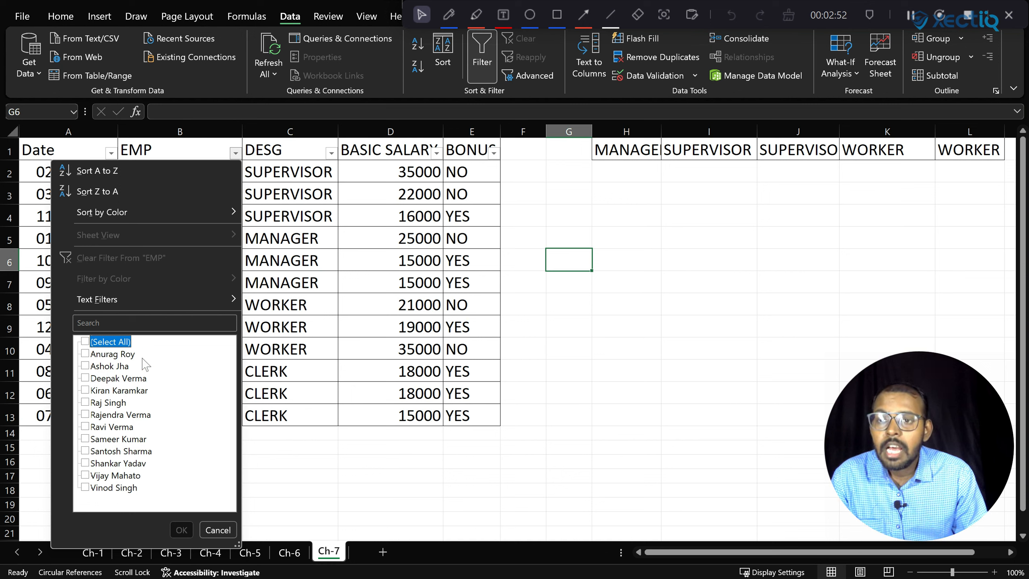
{"action": "mouse_move", "coordinate": [107, 301]}
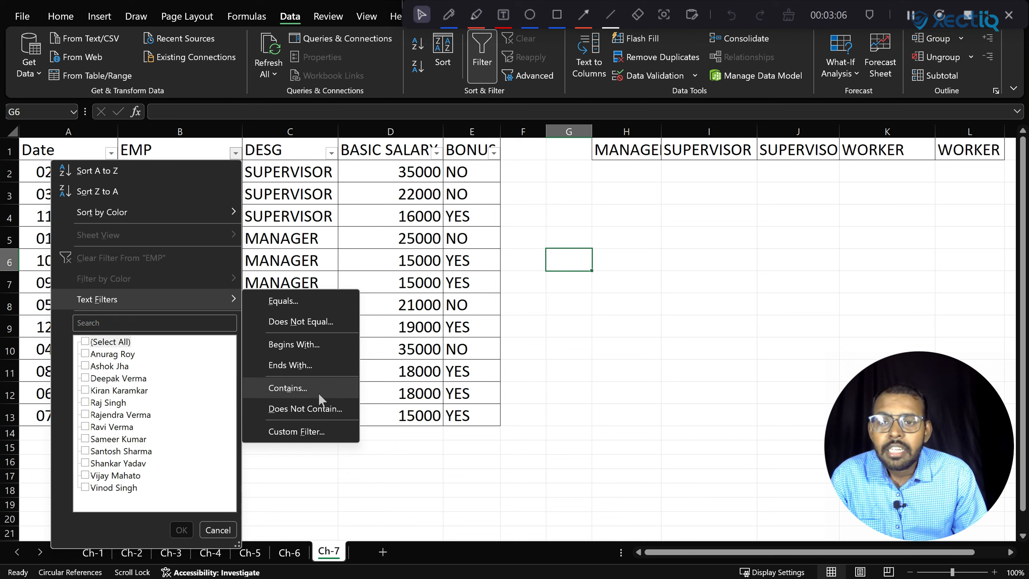
{"action": "left_click", "coordinate": [295, 390]}
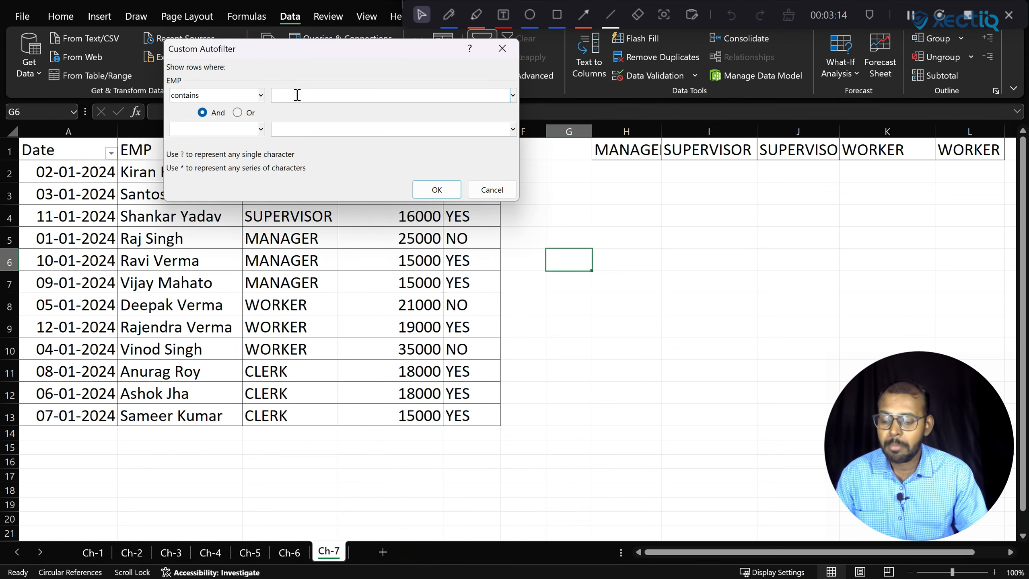
{"action": "key", "text": "Caps_Lock"}
{"action": "type", "text": "V"}
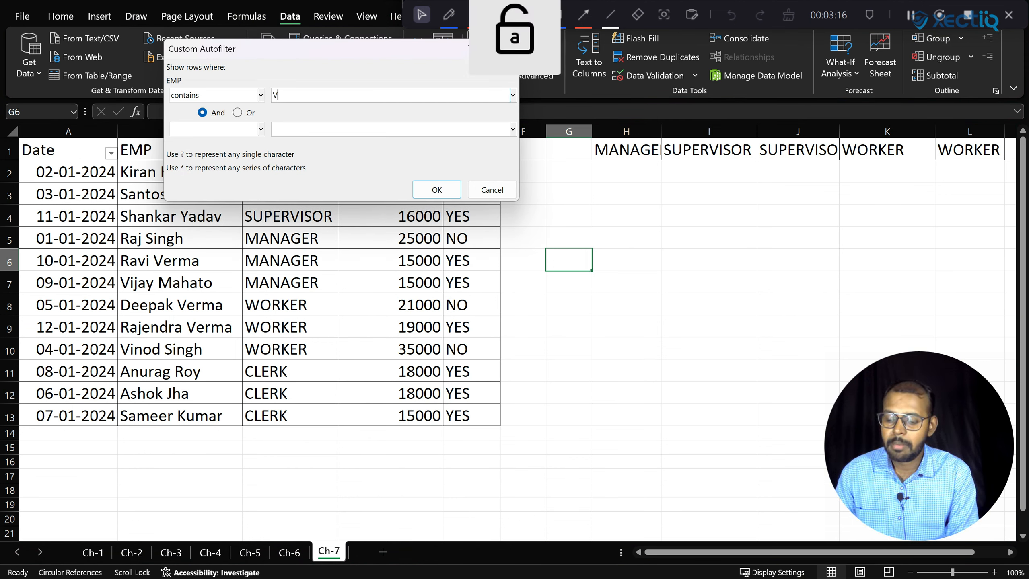
{"action": "type", "text": "ermn"}
{"action": "key", "text": "BackSpace"}
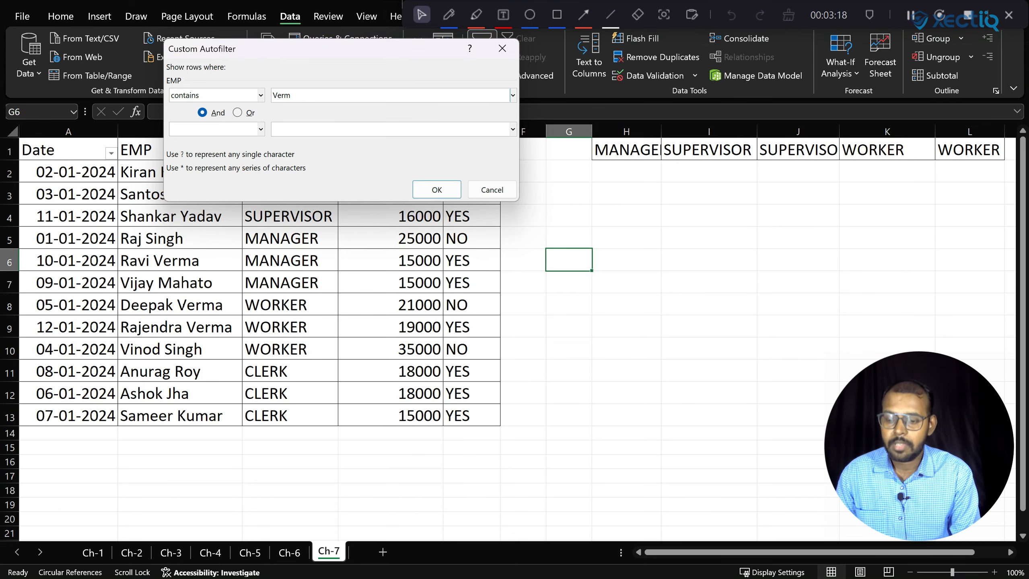
{"action": "type", "text": "a"}
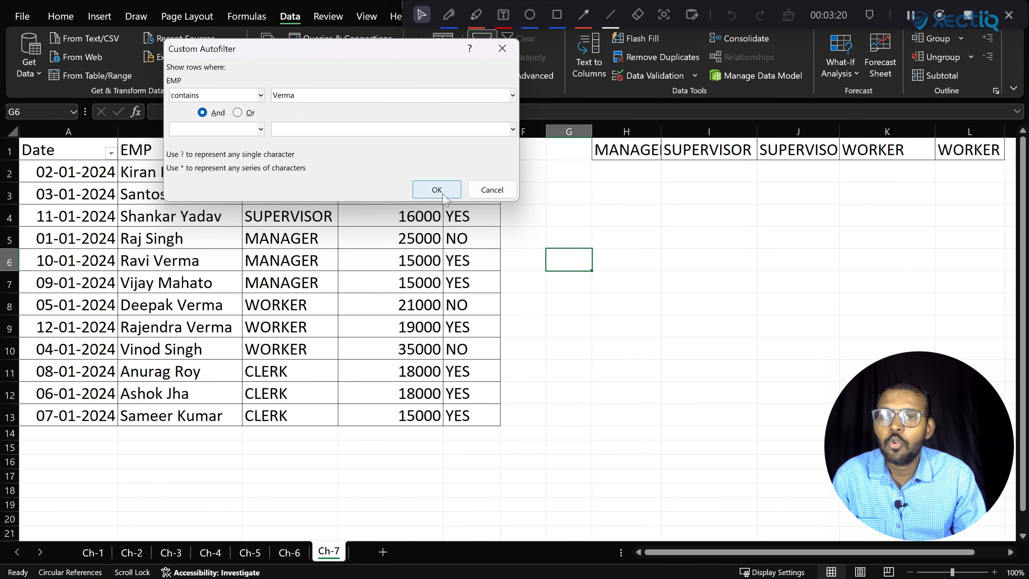
{"action": "left_click", "coordinate": [442, 190]}
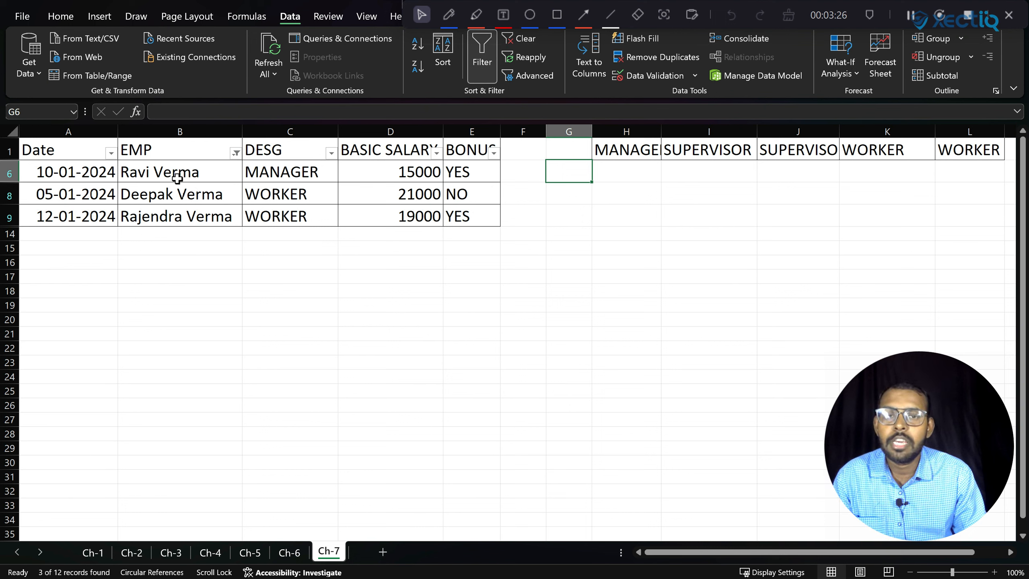
{"action": "key", "text": "ctrl+z"}
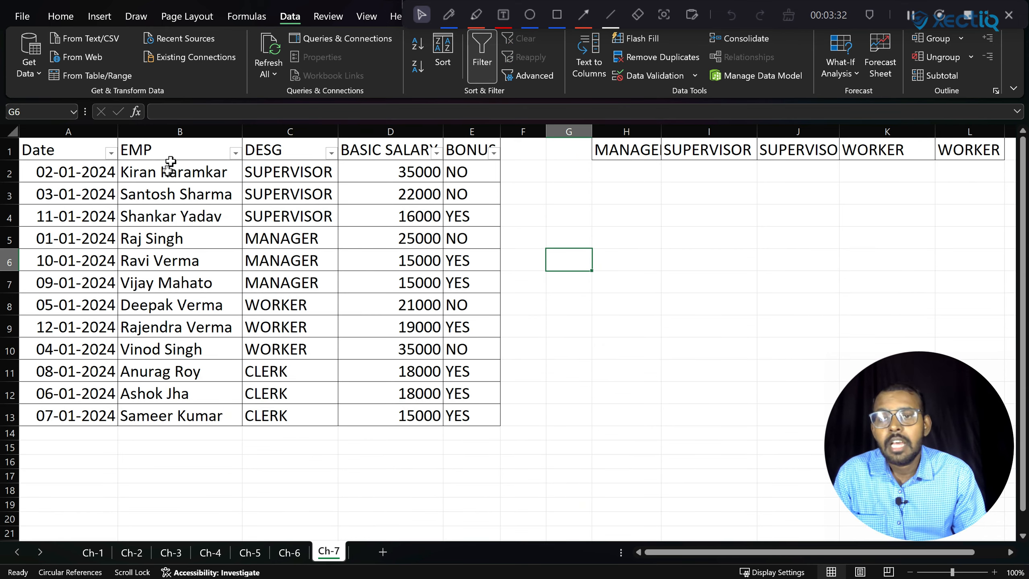
Apply an Equals text filter with one employee's full name to the EMP column, and remove that filter again.
{"action": "left_click", "coordinate": [236, 153]}
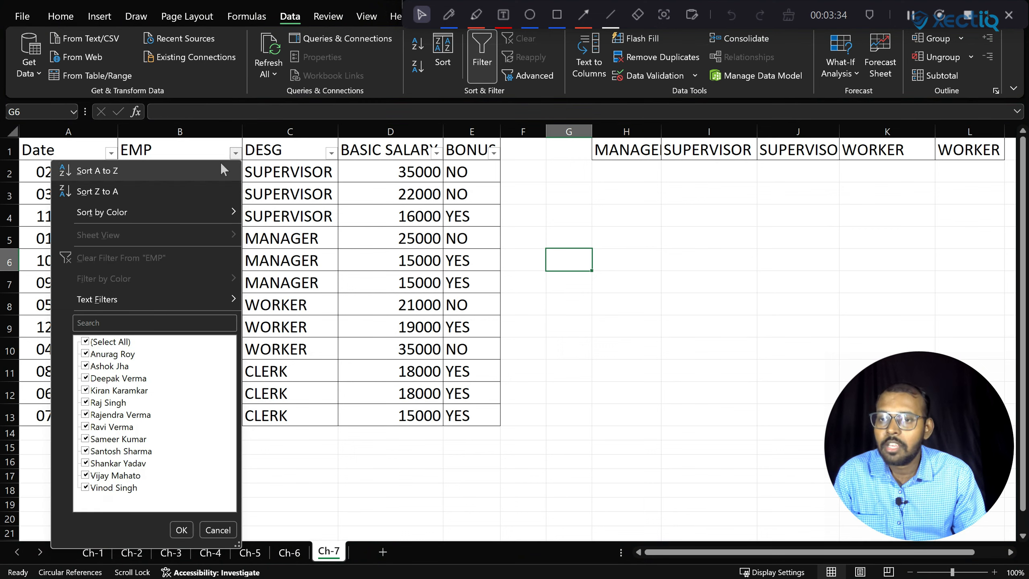
{"action": "mouse_move", "coordinate": [143, 299]}
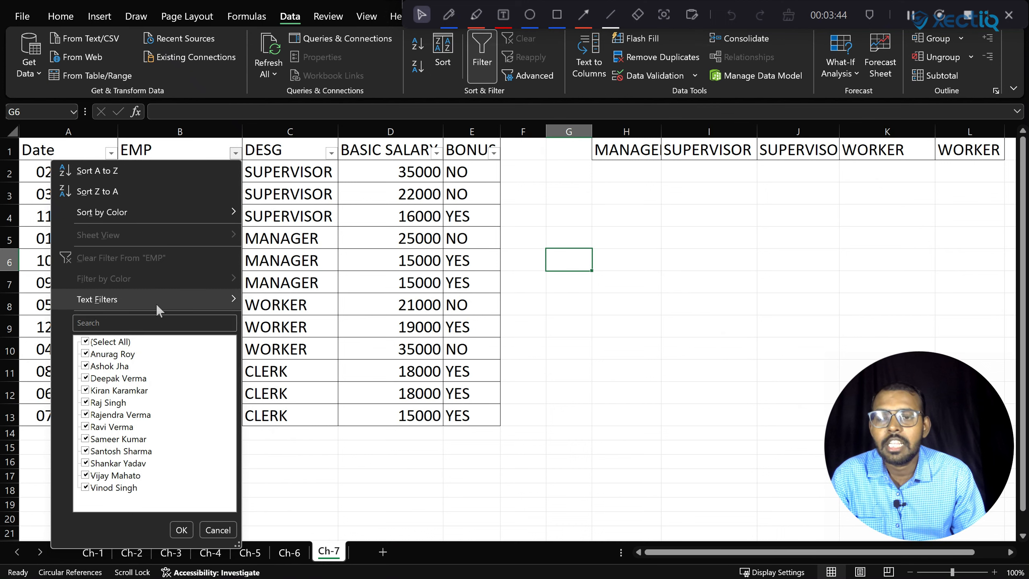
{"action": "left_click", "coordinate": [277, 303]}
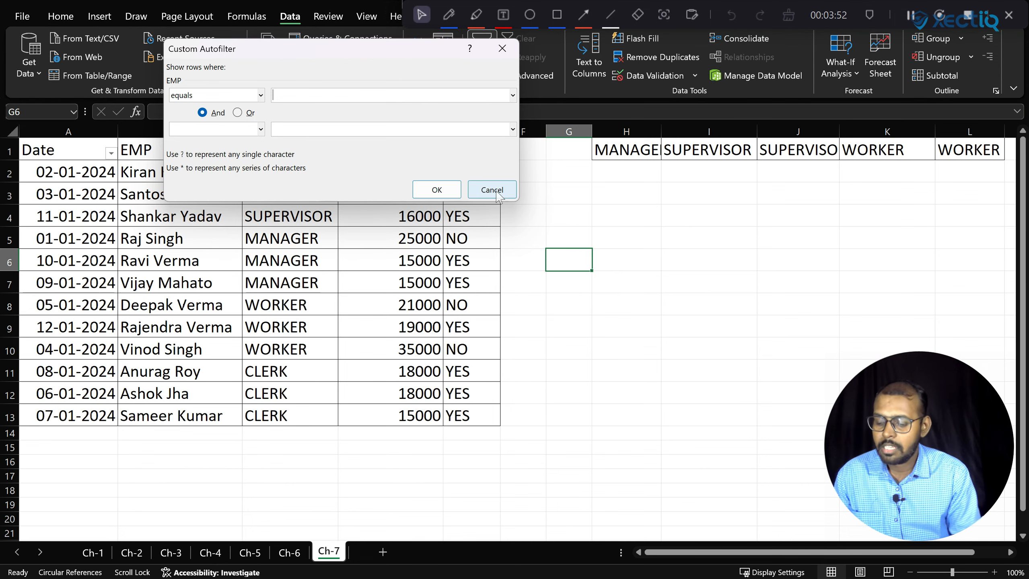
{"action": "type", "text": "a"}
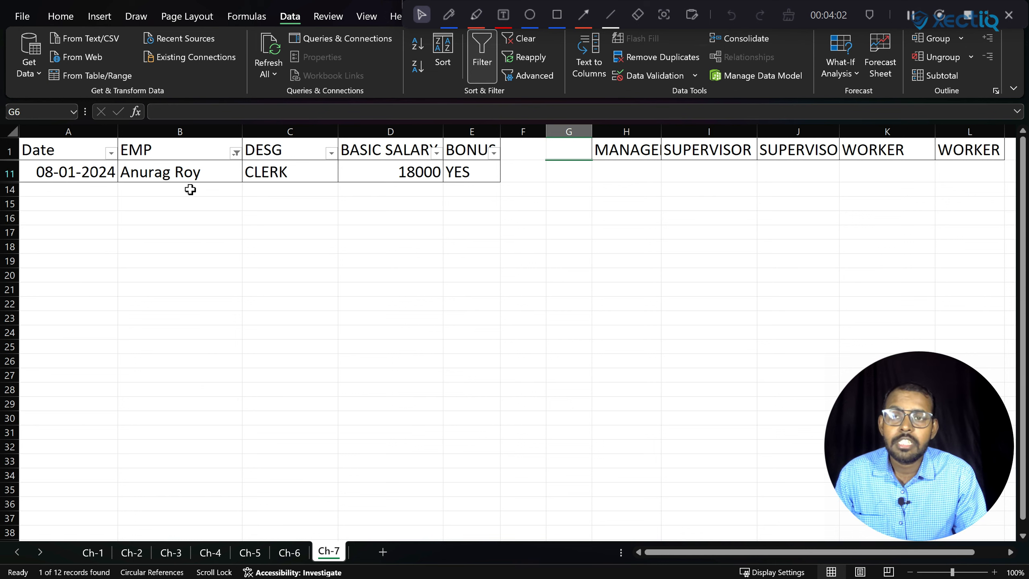
{"action": "key", "text": "ctrl+z"}
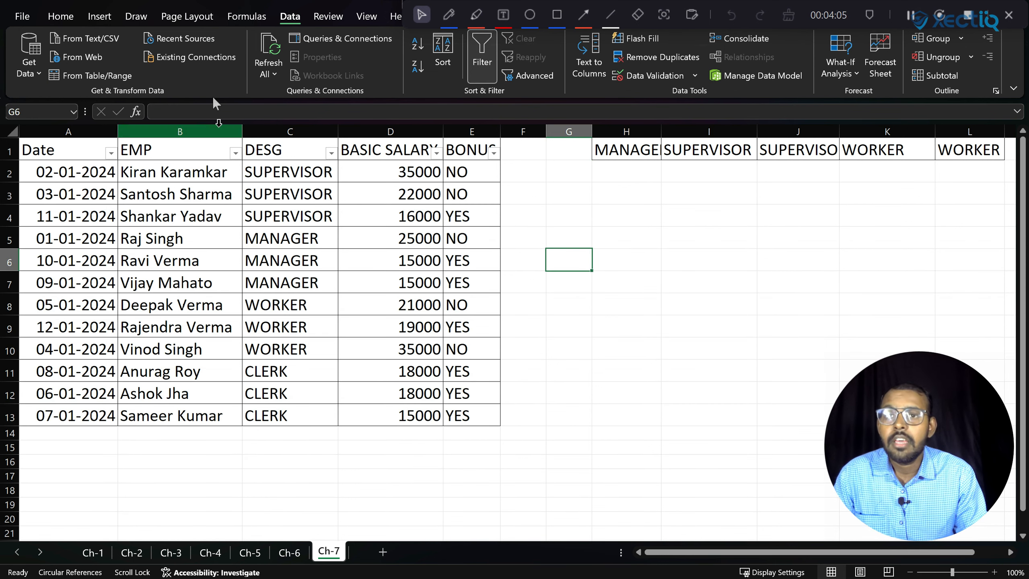
{"action": "left_click", "coordinate": [235, 153]}
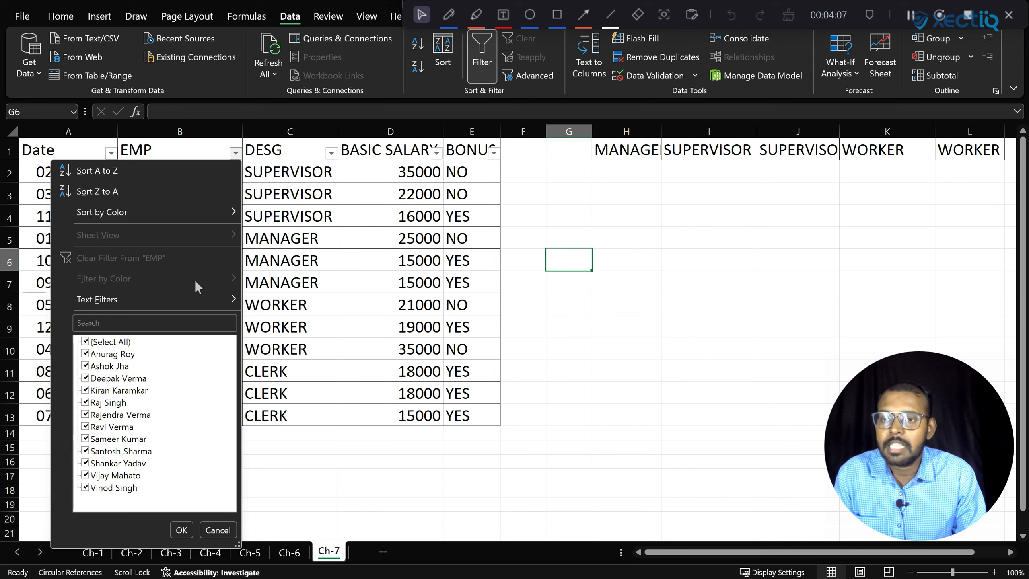
{"action": "mouse_move", "coordinate": [184, 298]}
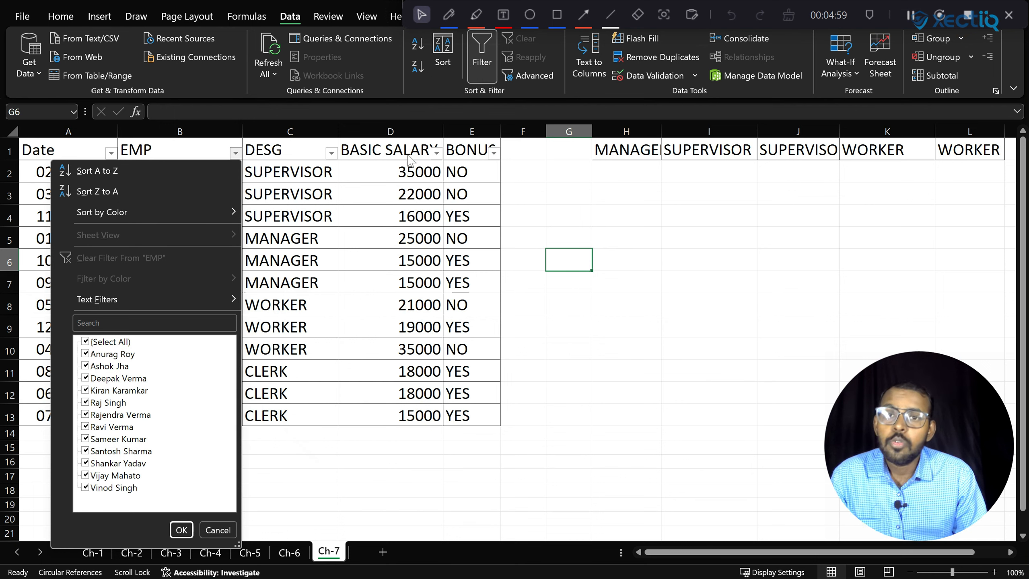
{"action": "key", "text": "Escape"}
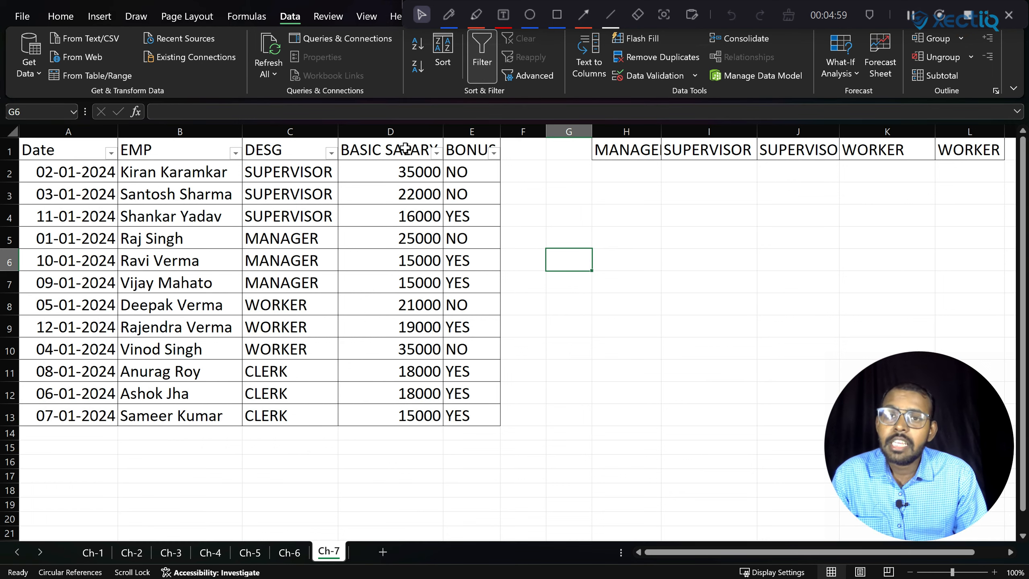
Apply a Between number filter of 15000 to 20000 to the BASIC SALARY column, and remove that filter again.
{"action": "left_click", "coordinate": [436, 153]}
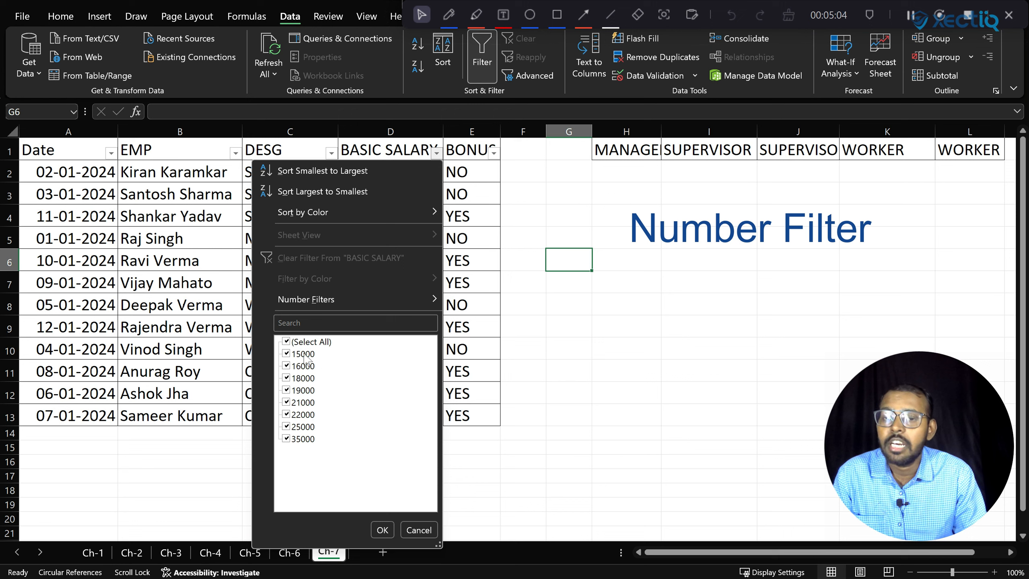
{"action": "left_click", "coordinate": [292, 342]}
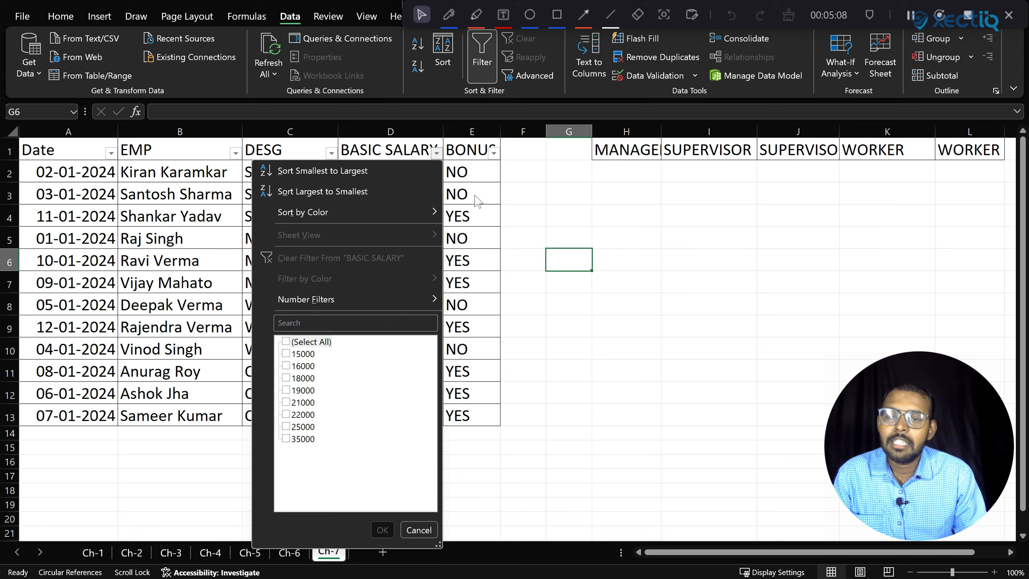
{"action": "mouse_move", "coordinate": [311, 215]}
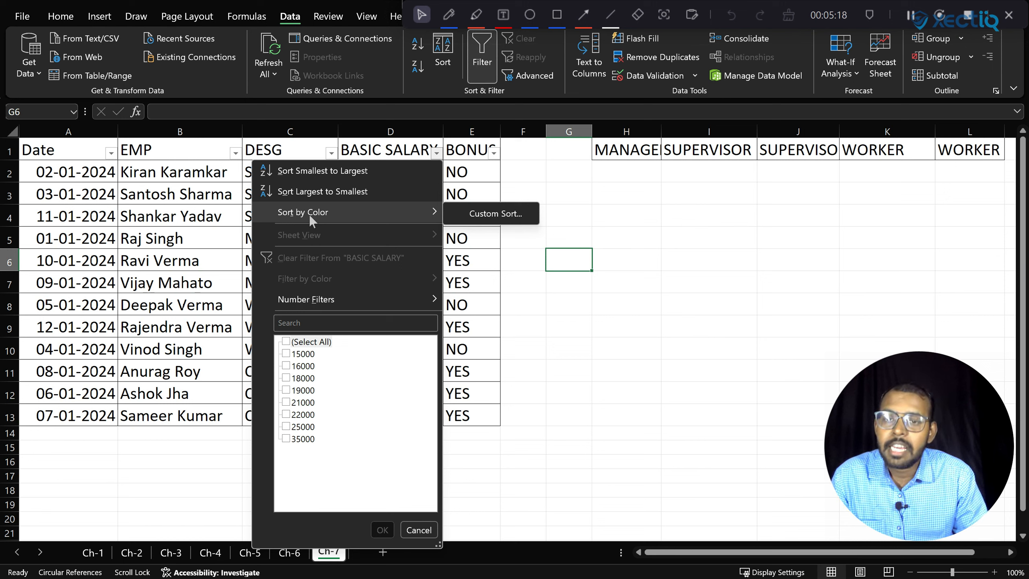
{"action": "mouse_move", "coordinate": [314, 301]}
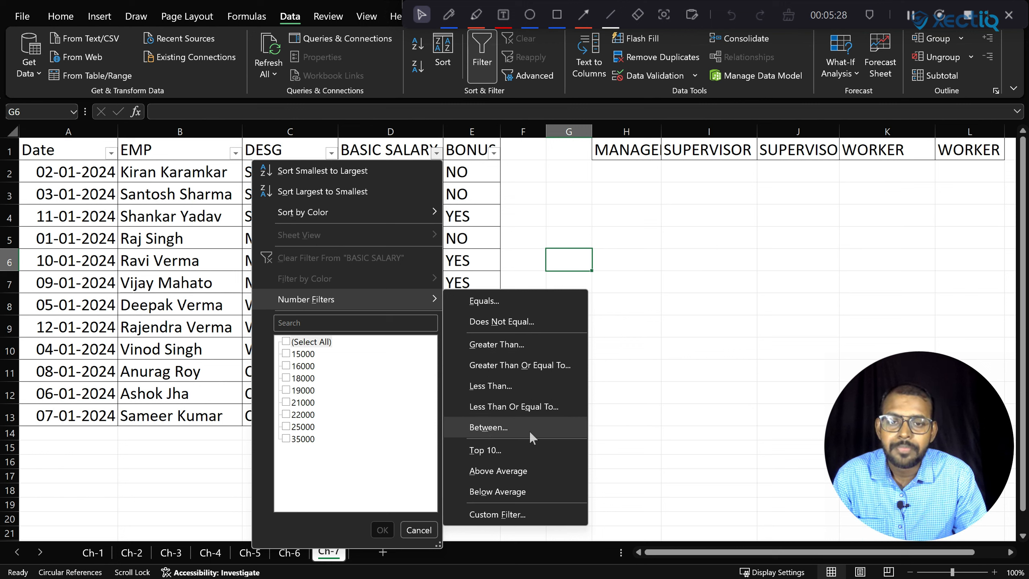
{"action": "left_click", "coordinate": [506, 426]}
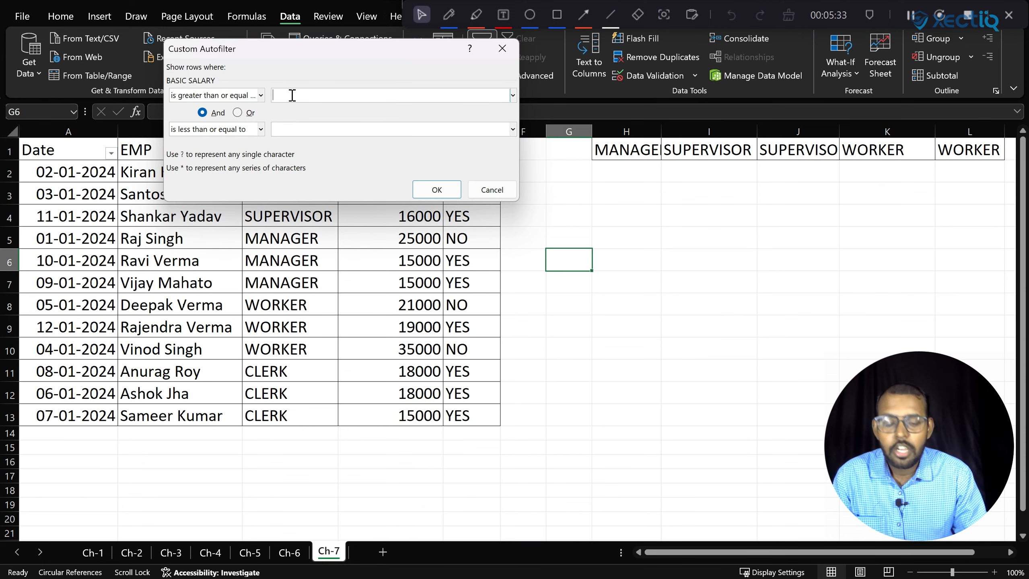
{"action": "type", "text": "15000"}
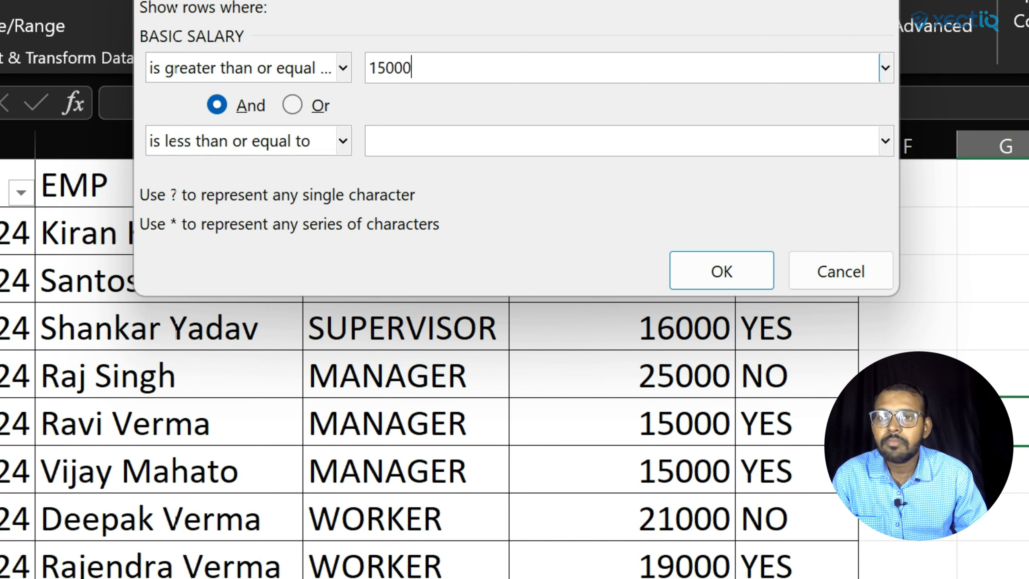
{"action": "left_click", "coordinate": [455, 141]}
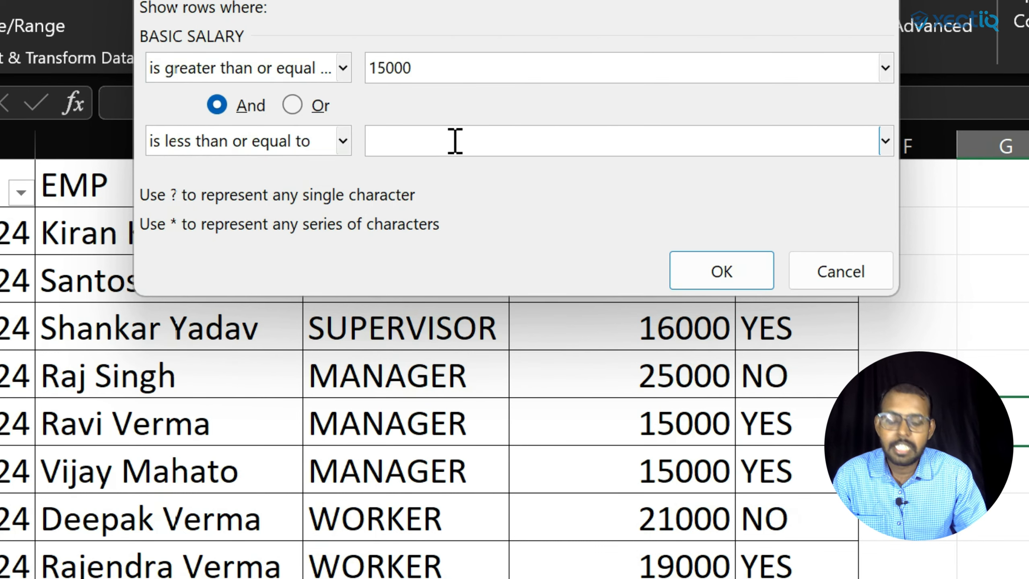
{"action": "type", "text": "20000"}
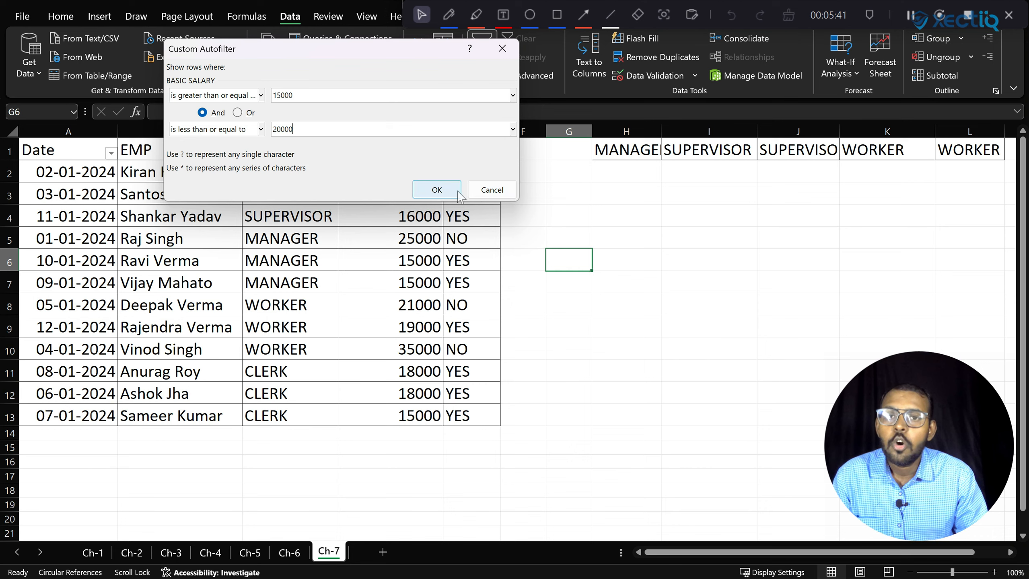
{"action": "left_click", "coordinate": [713, 274]}
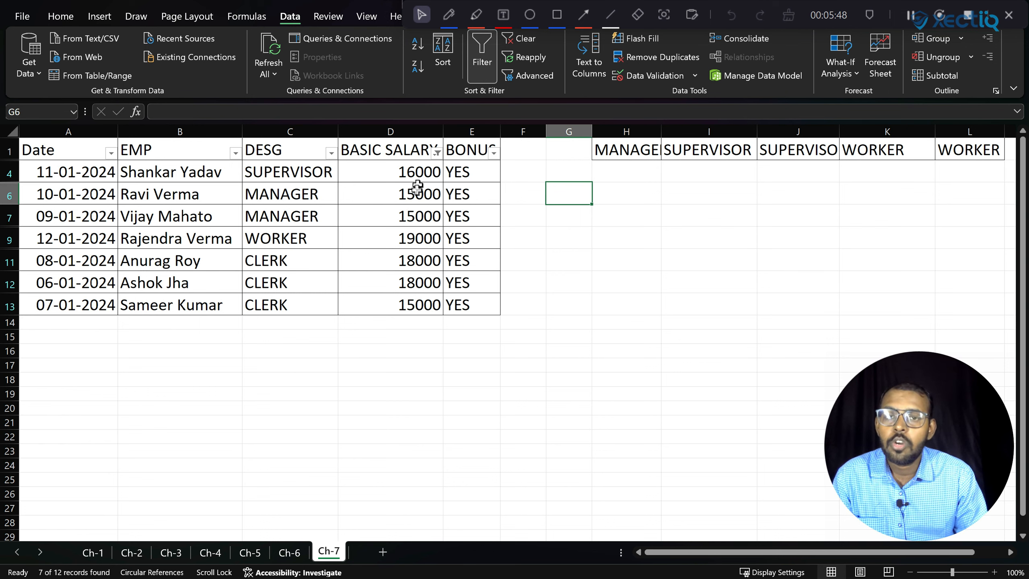
{"action": "key", "text": "alt+a"}
{"action": "key", "text": "c"}
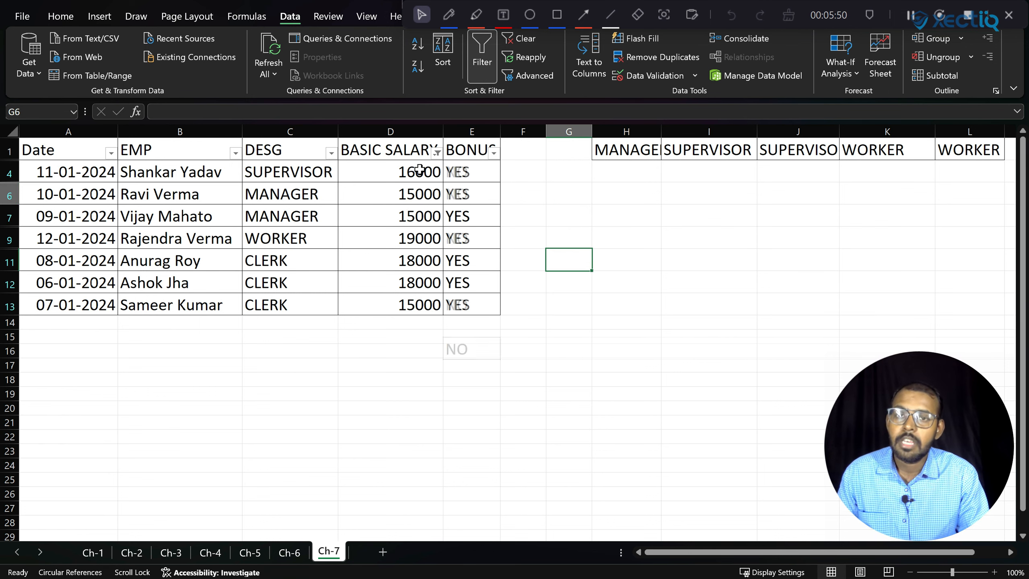
Apply a Greater Than Or Equal To number filter with the value 21000 to the BASIC SALARY column.
{"action": "left_click", "coordinate": [436, 153]}
{"action": "mouse_move", "coordinate": [377, 297]}
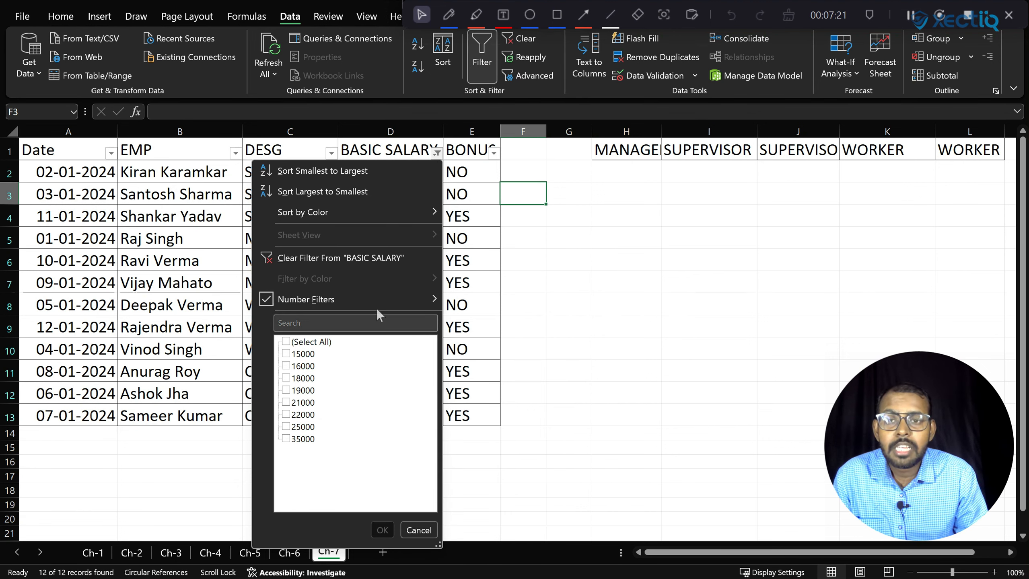
{"action": "mouse_move", "coordinate": [374, 302]}
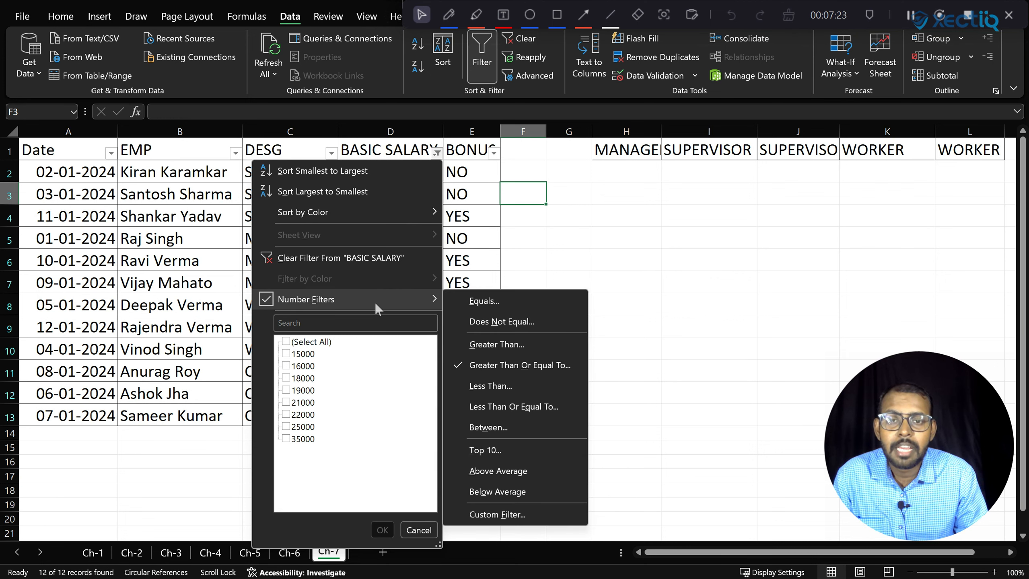
{"action": "left_click", "coordinate": [528, 365]}
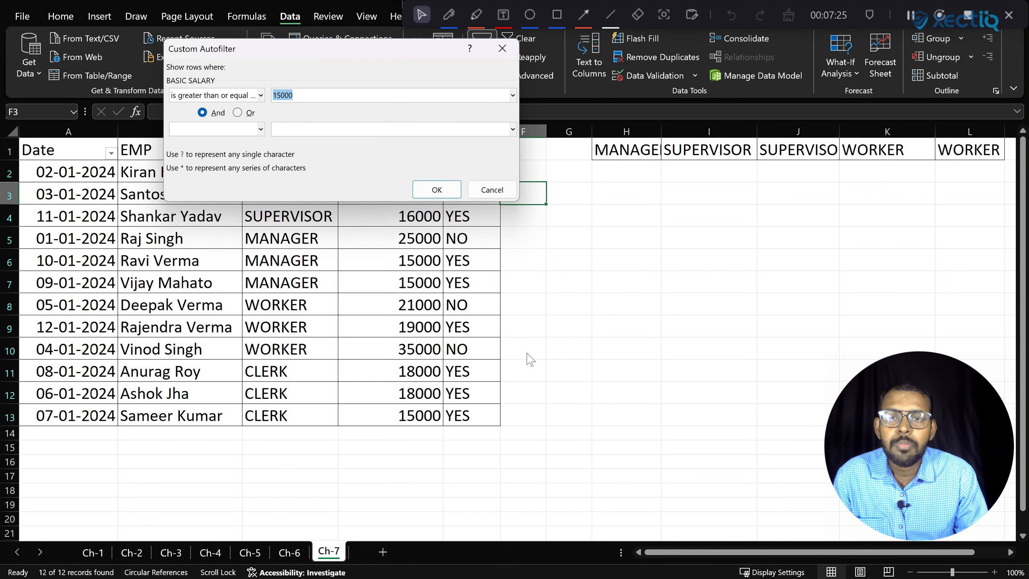
{"action": "left_click", "coordinate": [313, 96]}
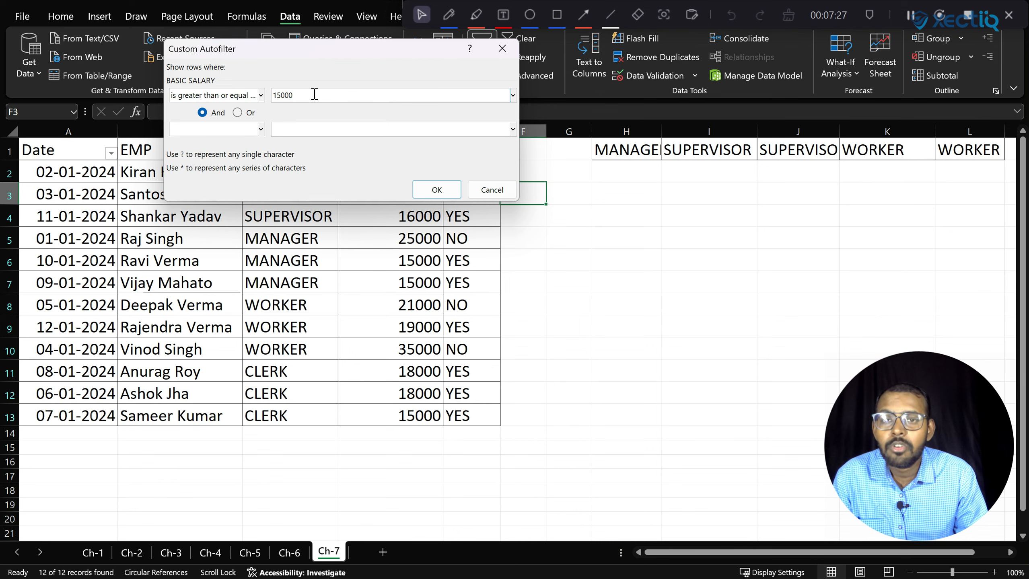
{"action": "left_click_drag", "start_coordinate": [327, 51], "coordinate": [719, 128]}
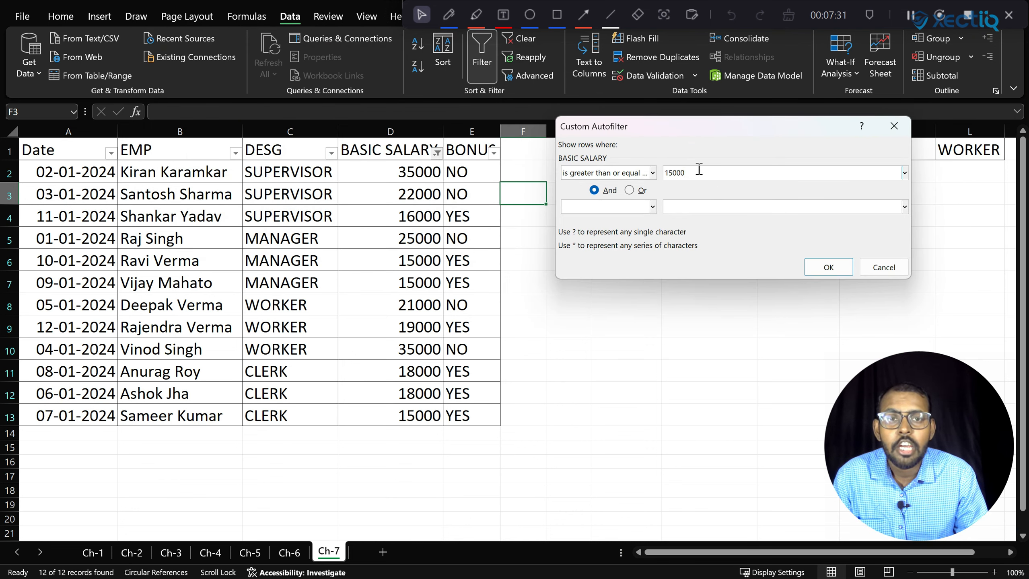
{"action": "left_click_drag", "start_coordinate": [696, 173], "coordinate": [620, 173]}
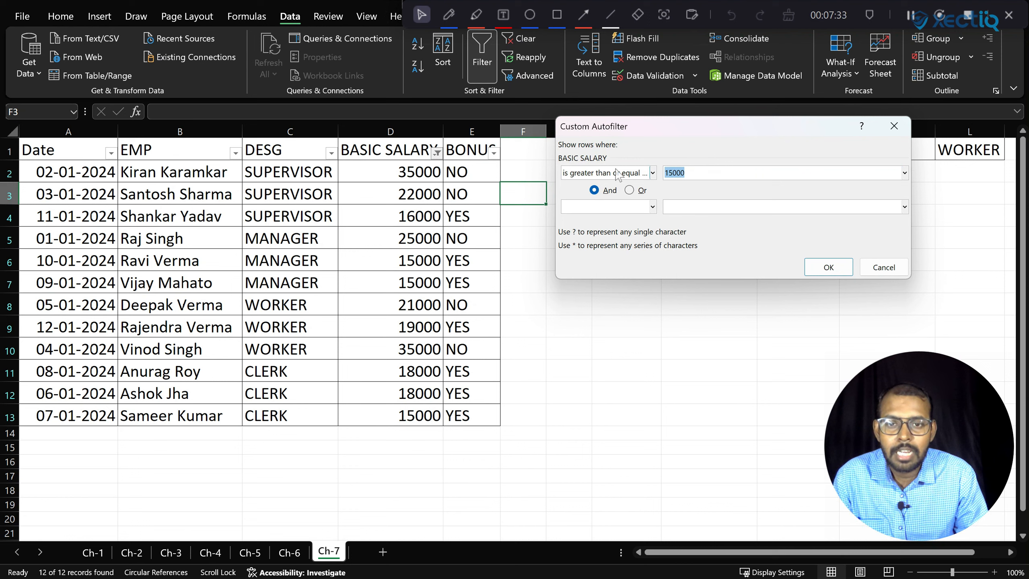
{"action": "type", "text": "21"}
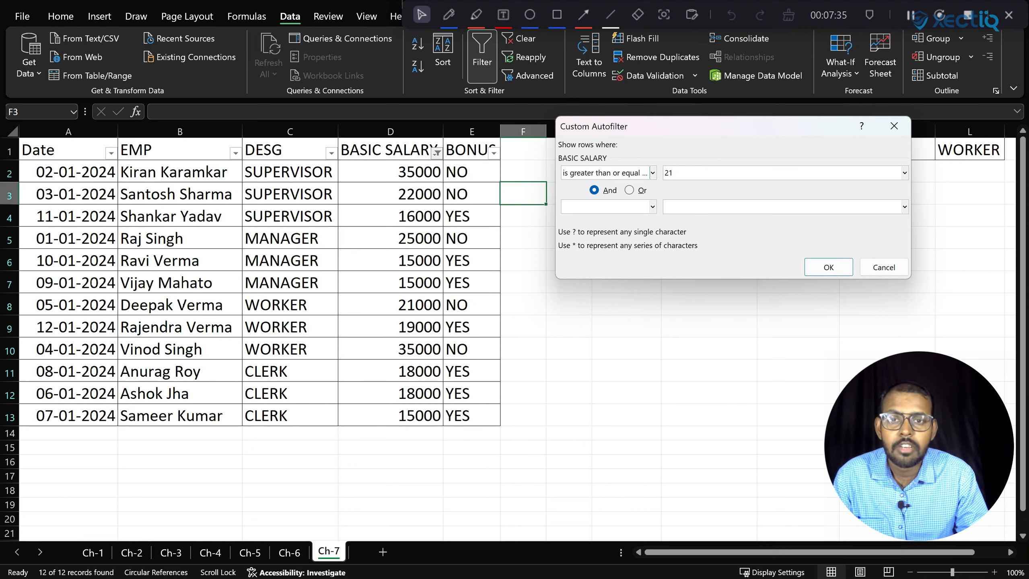
{"action": "type", "text": "000"}
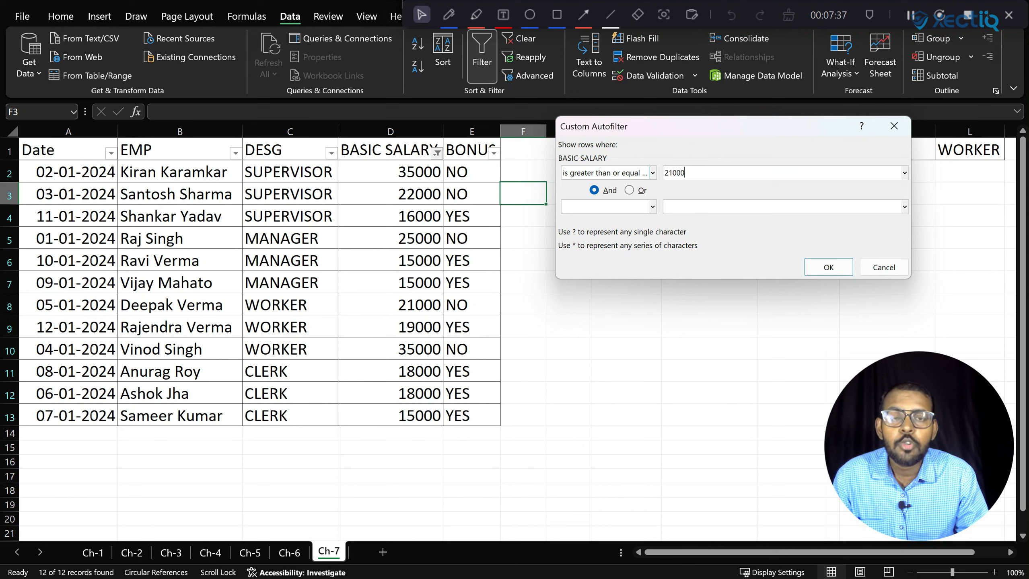
{"action": "left_click", "coordinate": [817, 269]}
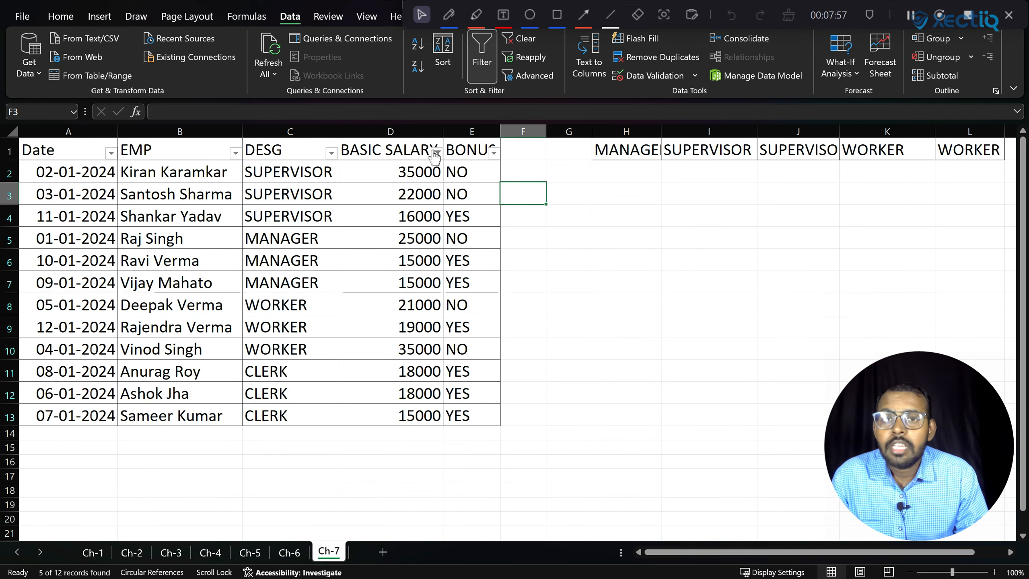
Apply a Top 10 number filter set to the top 3 items to the BASIC SALARY column, and undo it.
{"action": "left_click", "coordinate": [436, 152]}
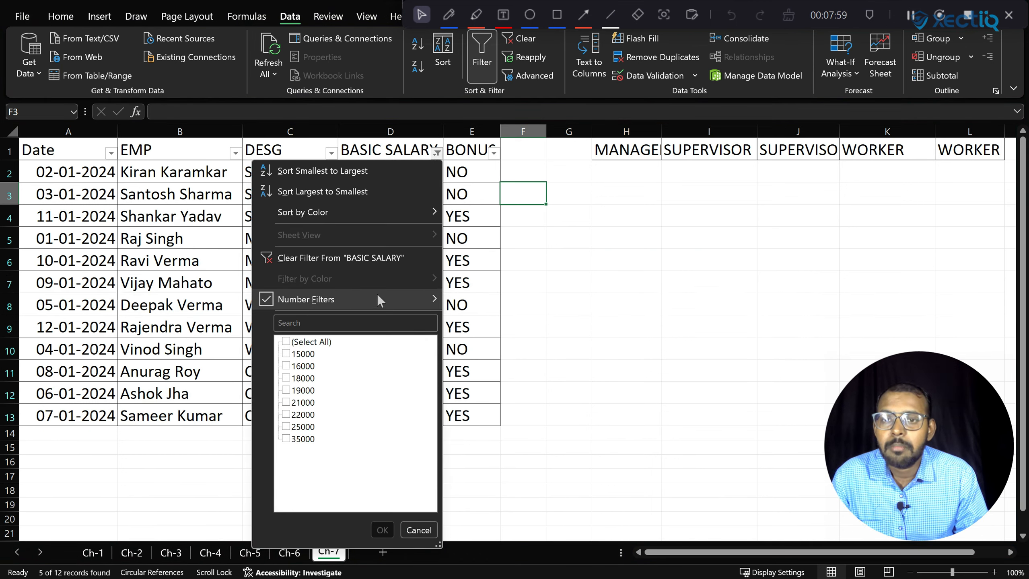
{"action": "mouse_move", "coordinate": [377, 299]}
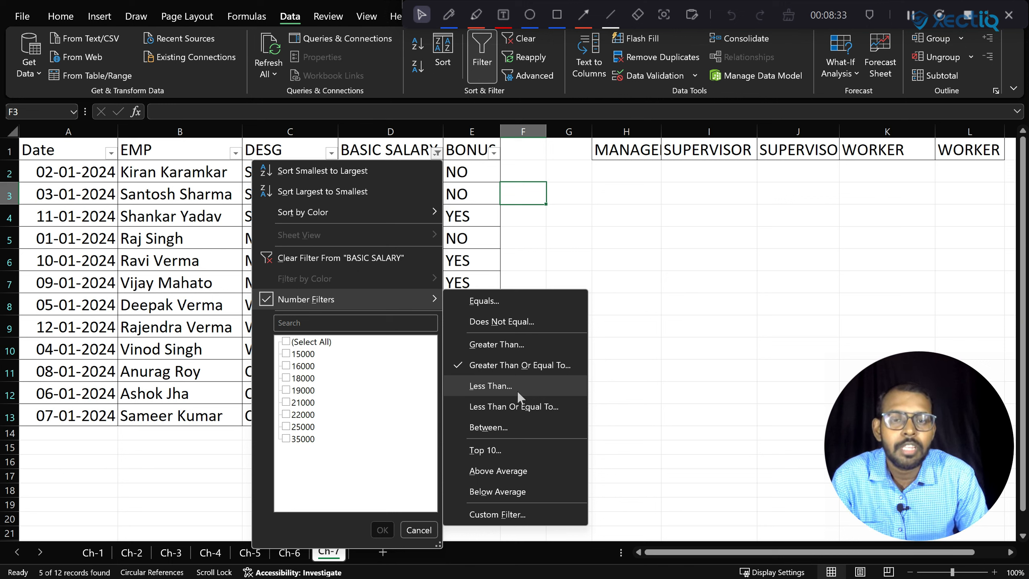
{"action": "left_click", "coordinate": [491, 452]}
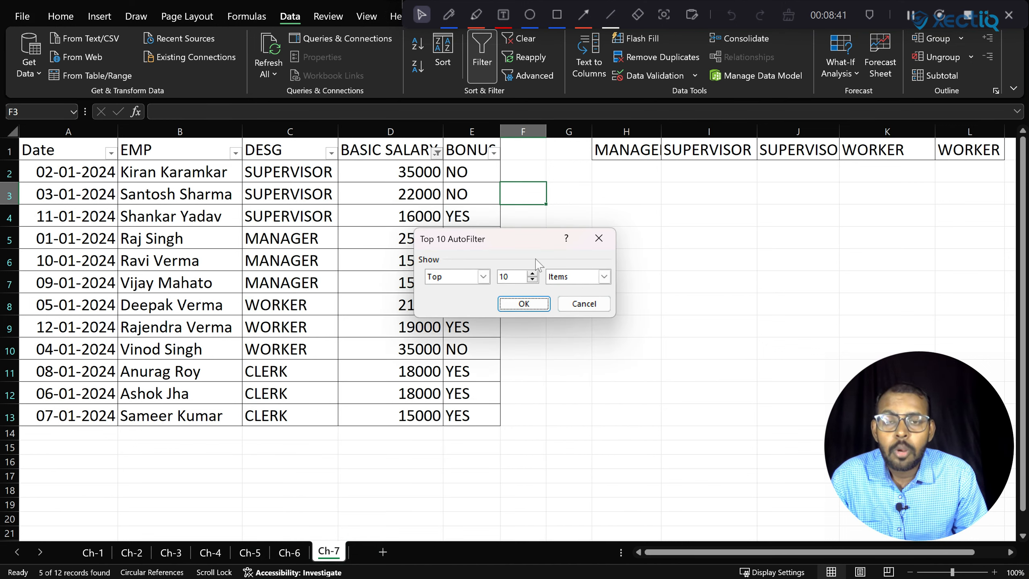
{"action": "left_click_drag", "start_coordinate": [515, 247], "coordinate": [588, 248]}
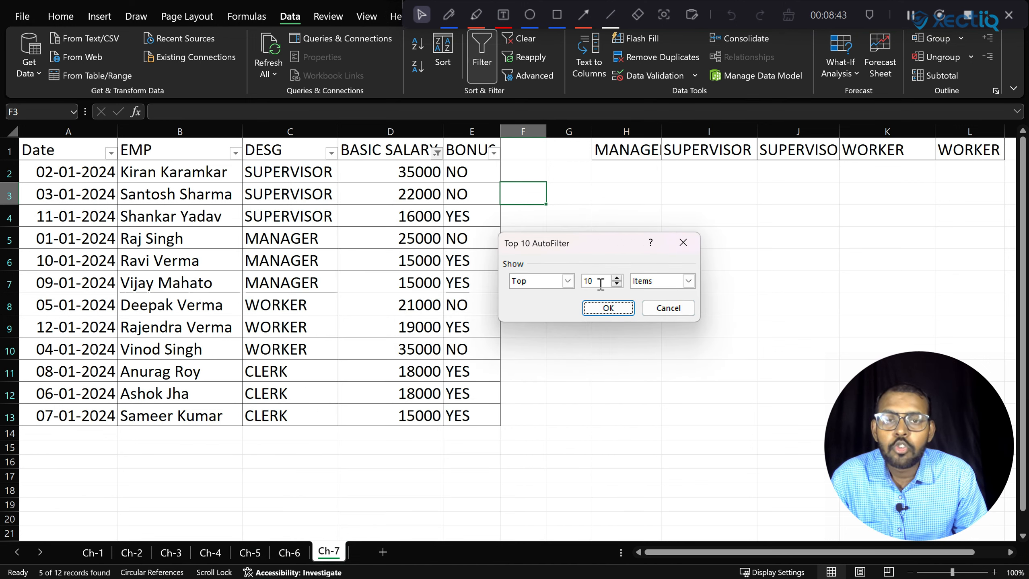
{"action": "double_click", "coordinate": [600, 282]}
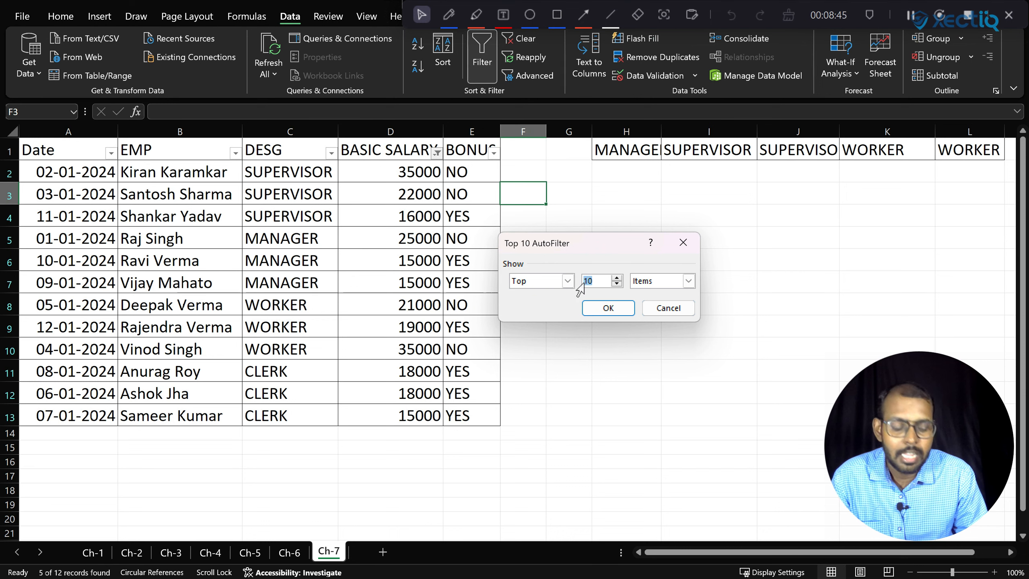
{"action": "type", "text": "3"}
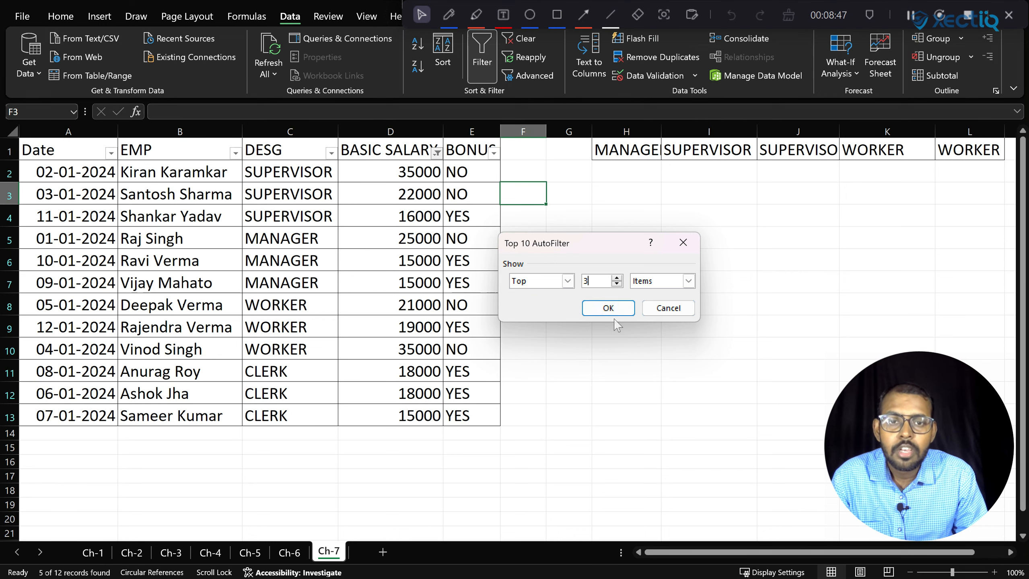
{"action": "left_click", "coordinate": [605, 308]}
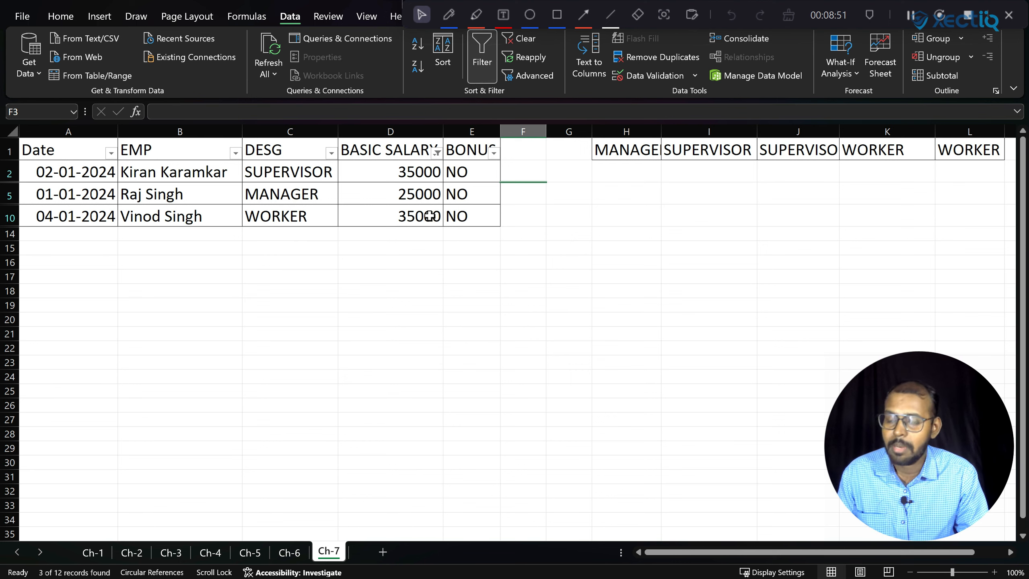
{"action": "key", "text": "ctrl+z"}
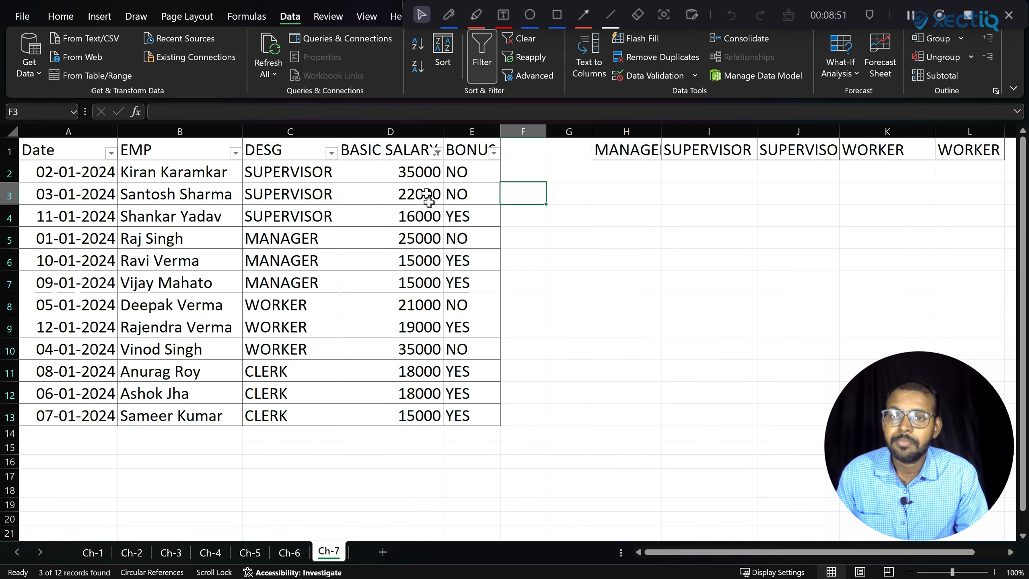
{"action": "left_click", "coordinate": [436, 152]}
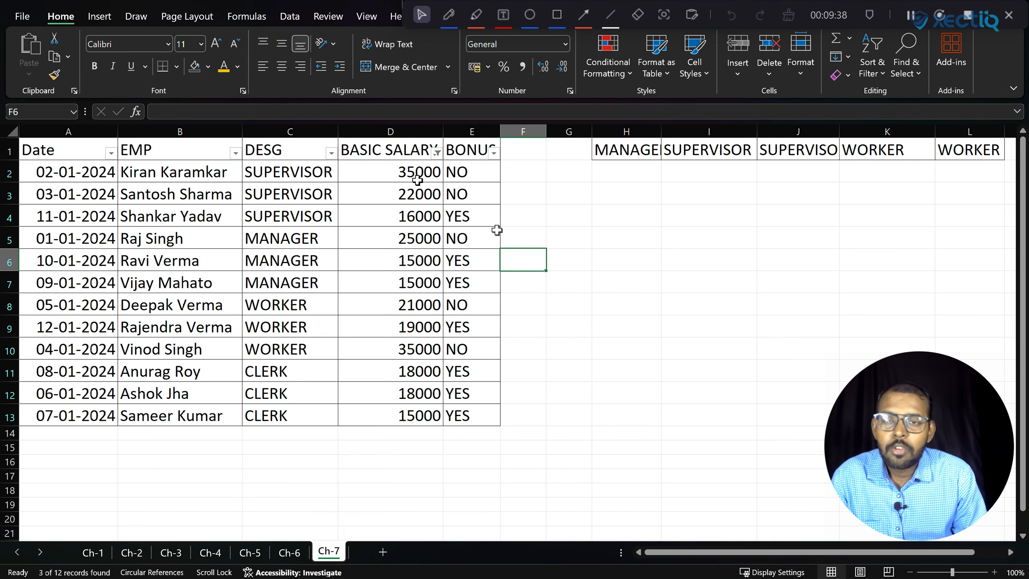
{"action": "left_click", "coordinate": [437, 153]}
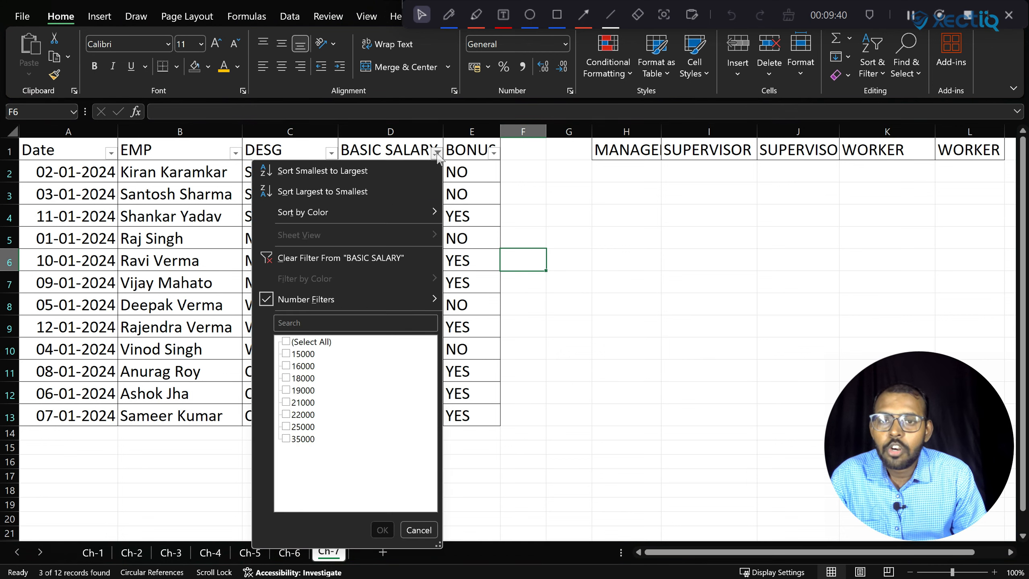
{"action": "left_click", "coordinate": [605, 228]}
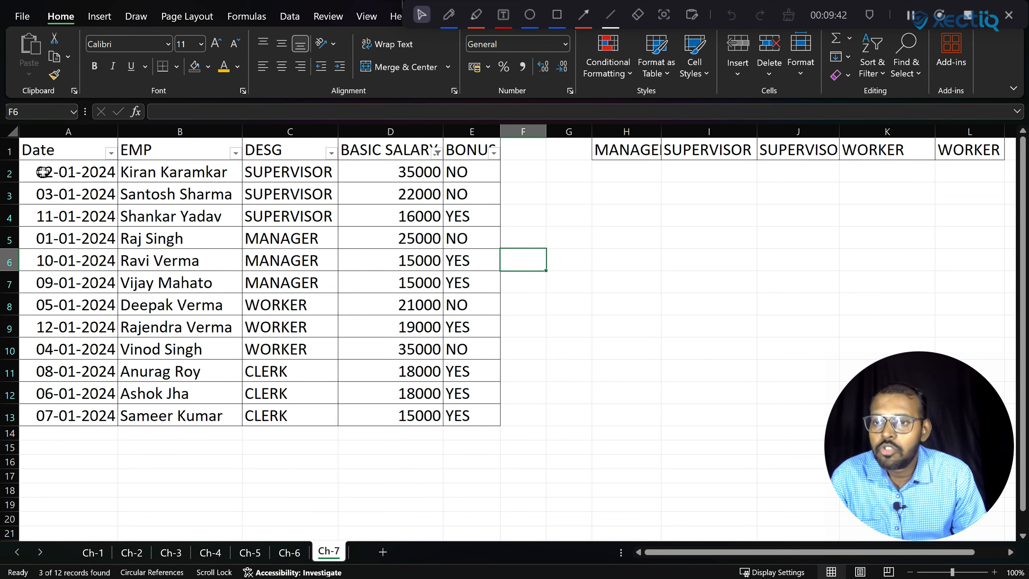
Fill table cells A2:E3 with green, A5:E7 with yellow and A10:E12 with light blue.
{"action": "left_click_drag", "start_coordinate": [42, 173], "coordinate": [457, 203]}
{"action": "left_click", "coordinate": [208, 66]}
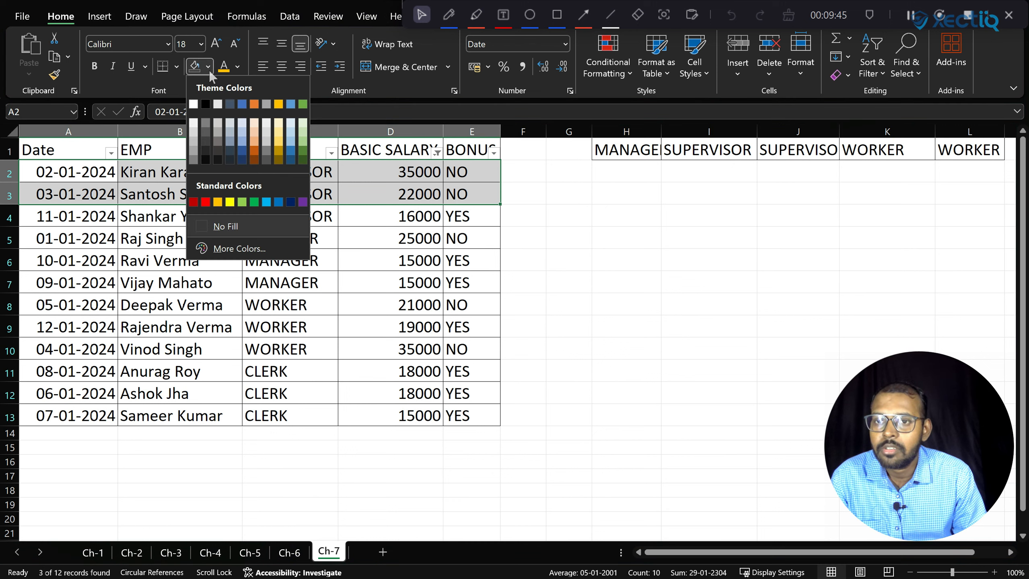
{"action": "left_click", "coordinate": [254, 202]}
{"action": "left_click_drag", "start_coordinate": [44, 242], "coordinate": [450, 271]}
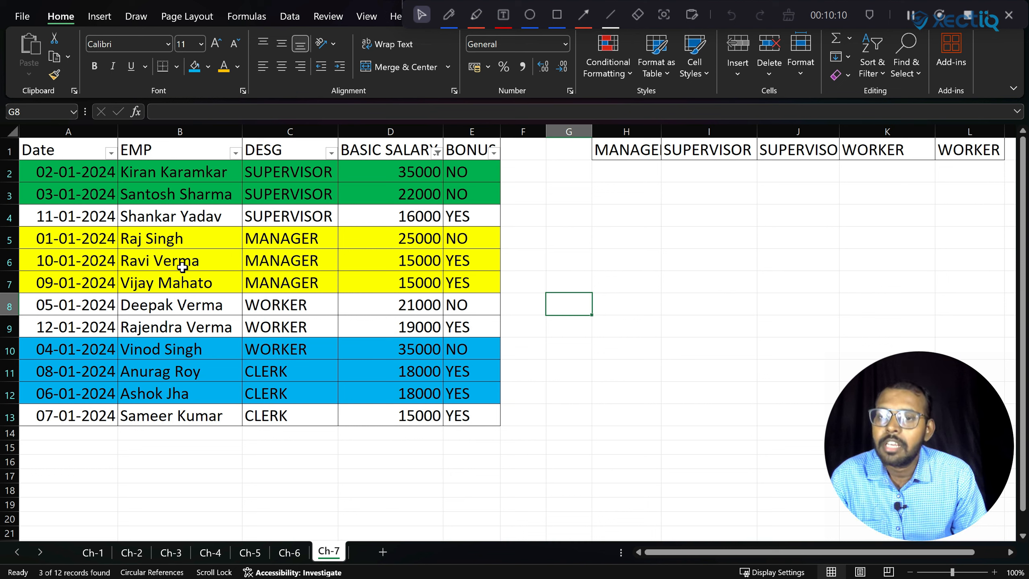
Sort the table by yellow cell color on the DESG column, and undo the sort.
{"action": "left_click", "coordinate": [331, 152]}
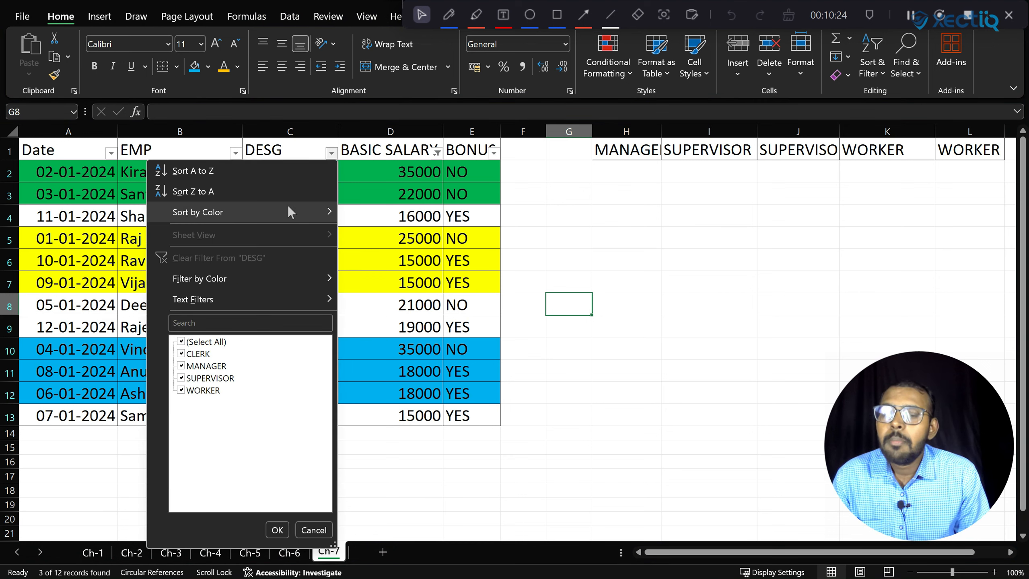
{"action": "mouse_move", "coordinate": [288, 207]}
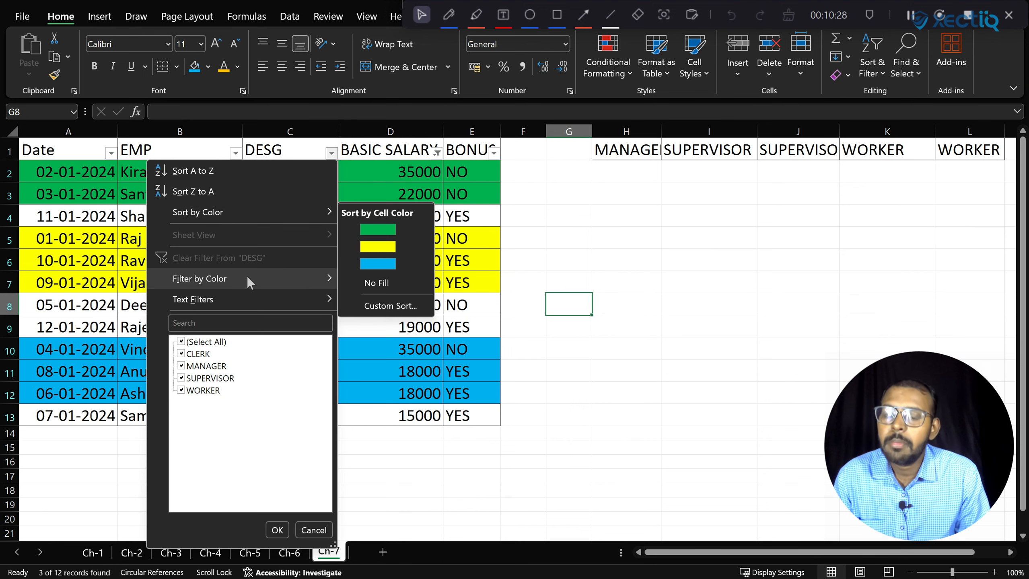
{"action": "mouse_move", "coordinate": [228, 211]}
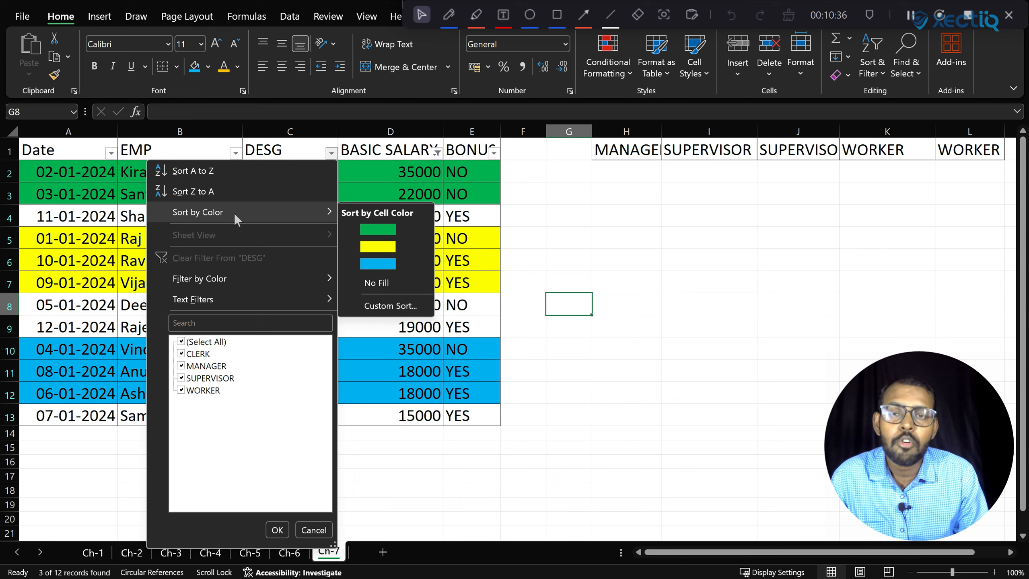
{"action": "left_click", "coordinate": [377, 246]}
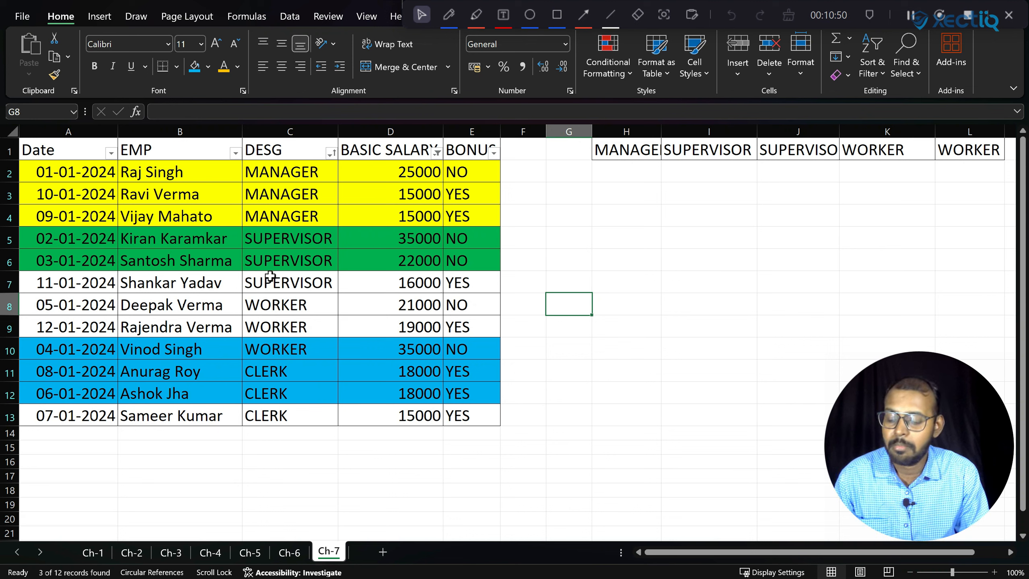
{"action": "key", "text": "ctrl+z"}
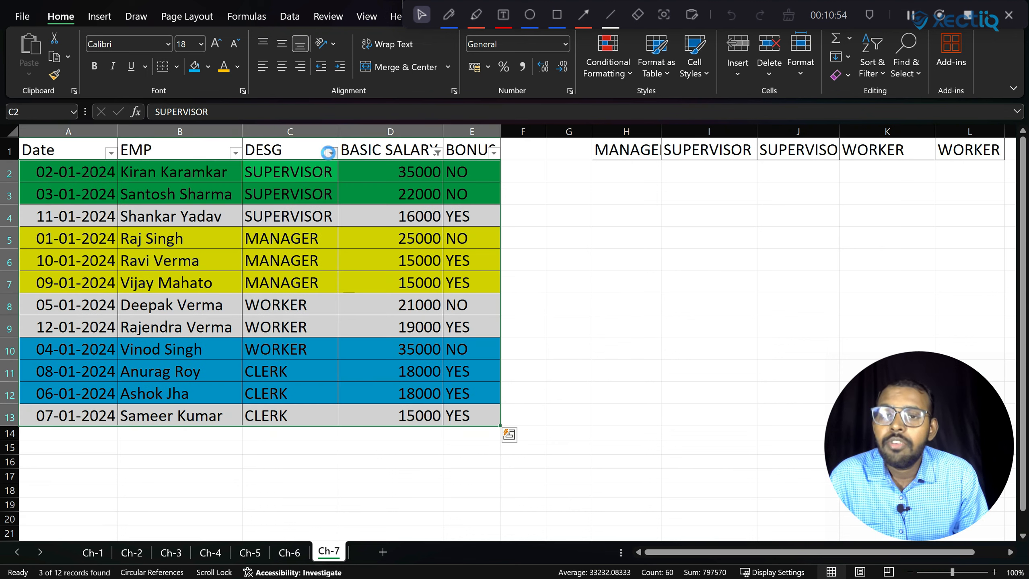
Filter the DESG column by cell color to show only the yellow rows.
{"action": "left_click", "coordinate": [330, 154]}
{"action": "mouse_move", "coordinate": [255, 277]}
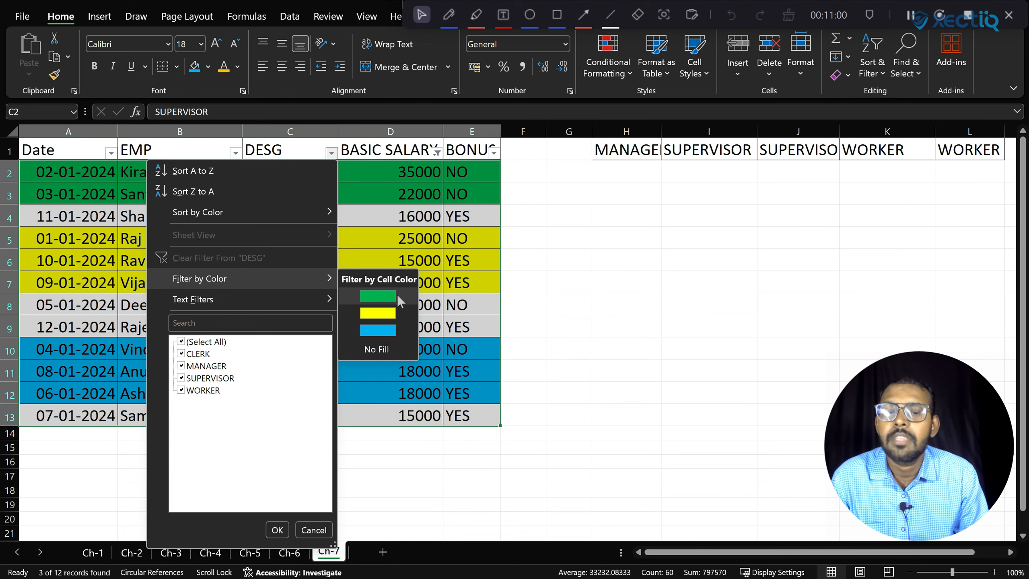
{"action": "left_click", "coordinate": [376, 315]}
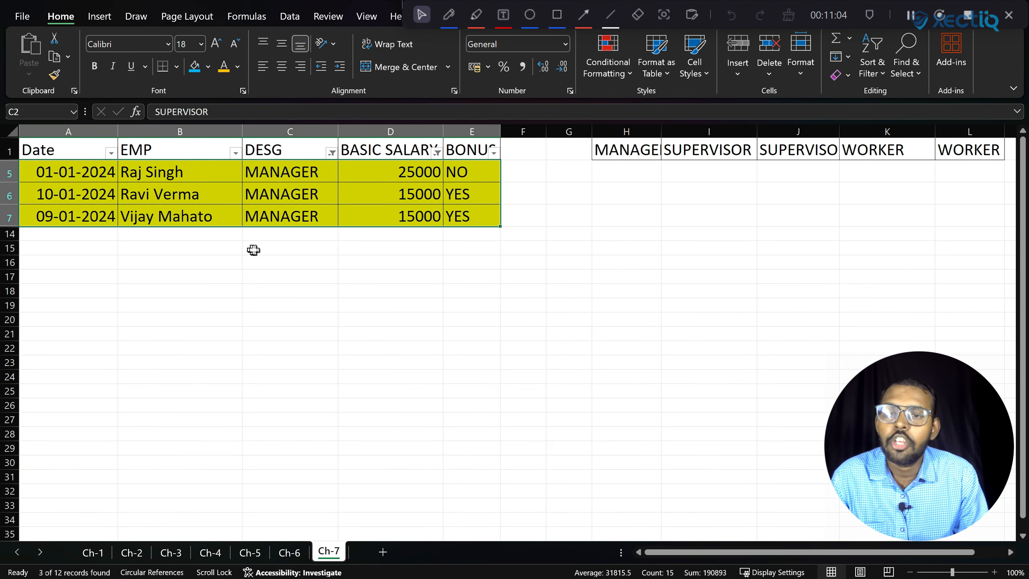